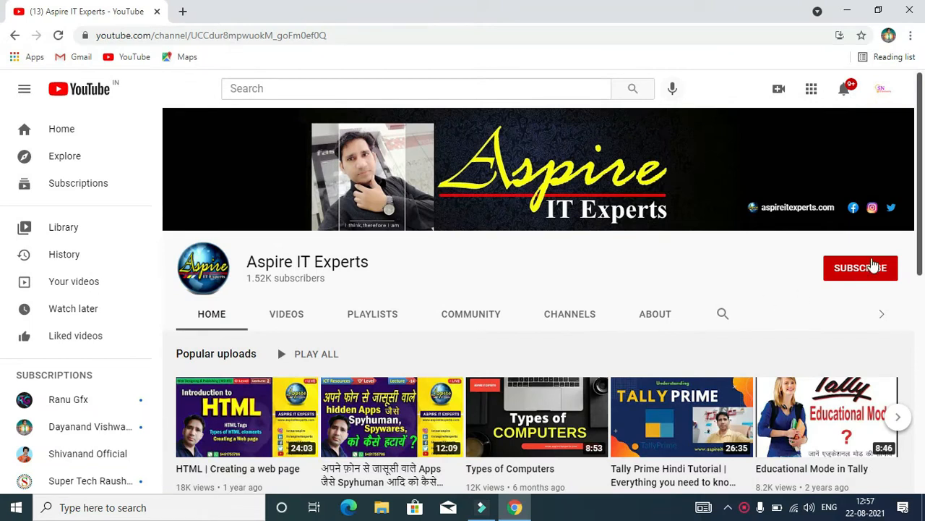
- Subscribe to the Aspire IT Experts channel and set its notification bell to All
left_click(871, 269)
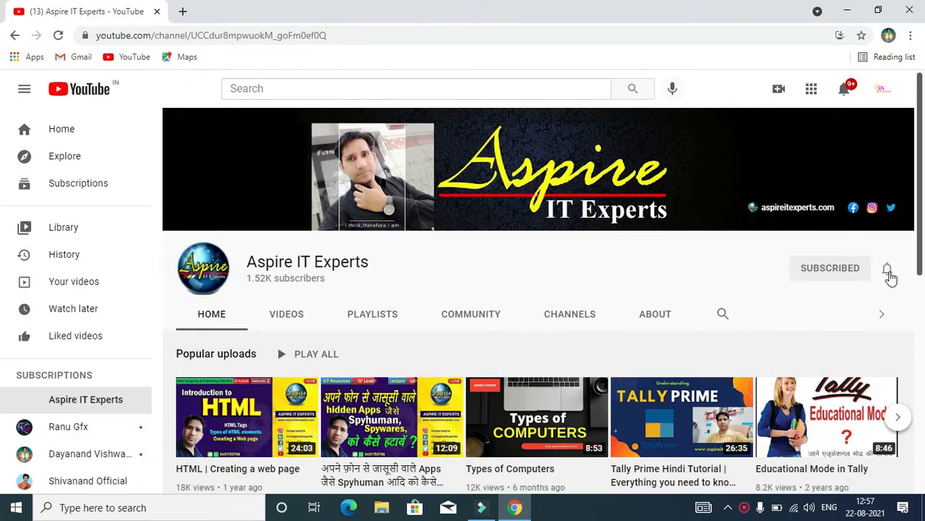
left_click(888, 272)
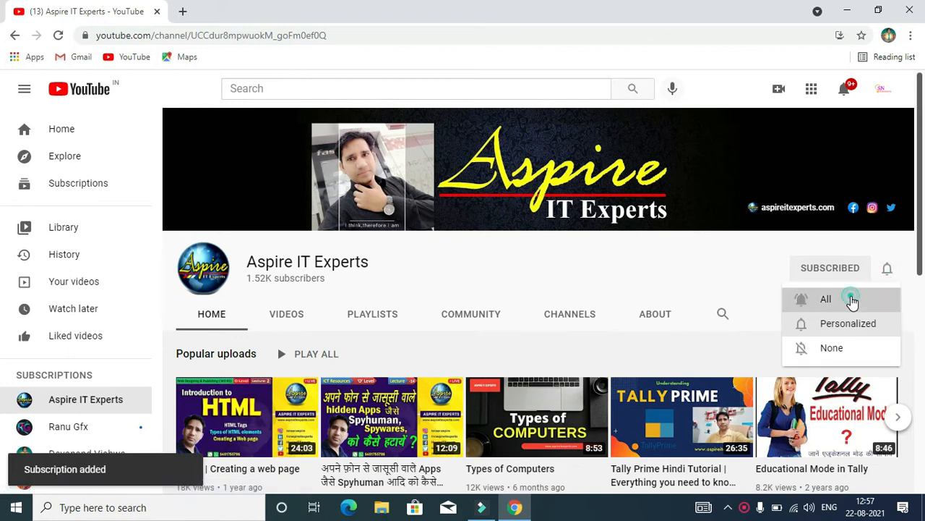
left_click(851, 299)
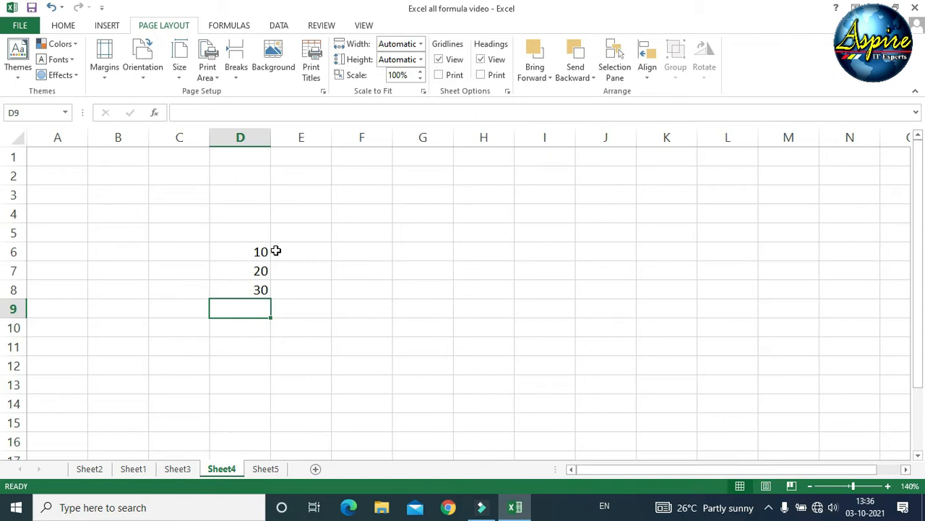
- Enter the plain text 10+20+30 in D9, then delete it again
left_click(239, 362)
left_click(246, 306)
type("10+20+30")
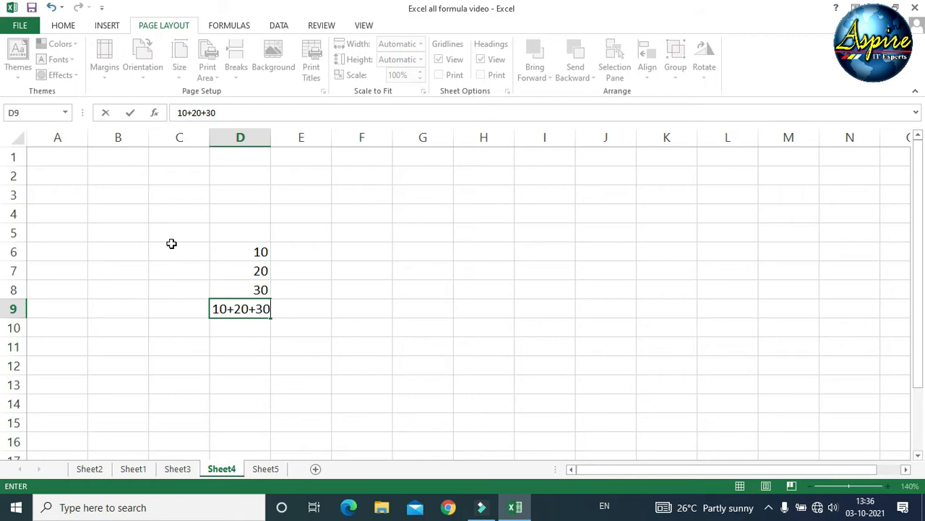
key("Return")
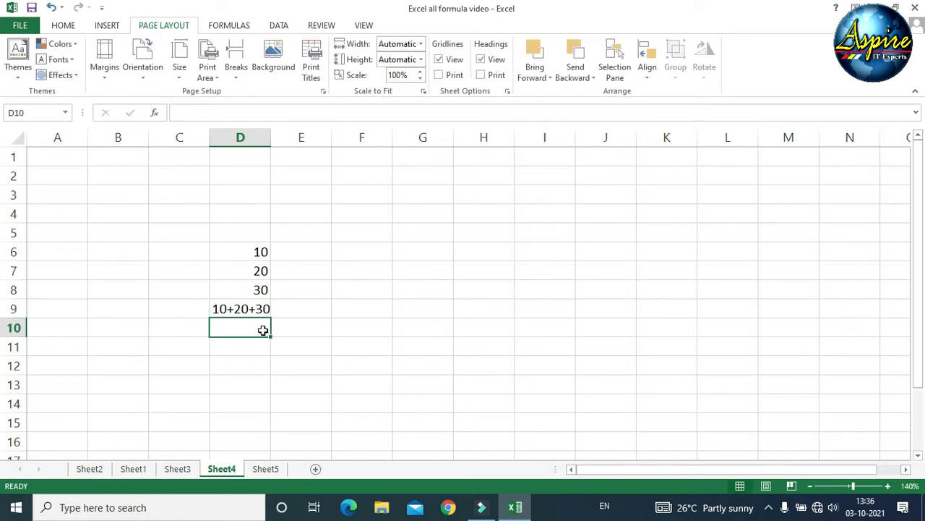
left_click(250, 308)
key("Delete")
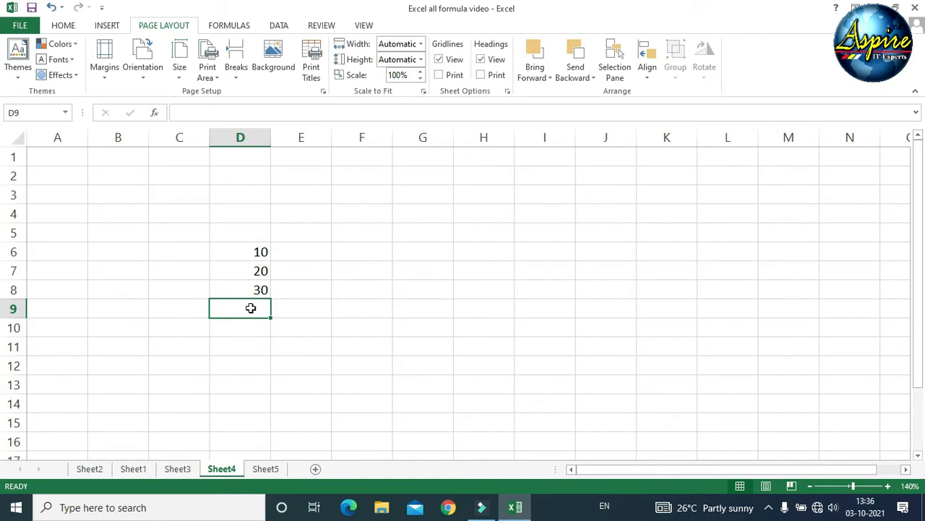
- Put an equals sign in F6 and start enlarging its font
left_click(370, 256)
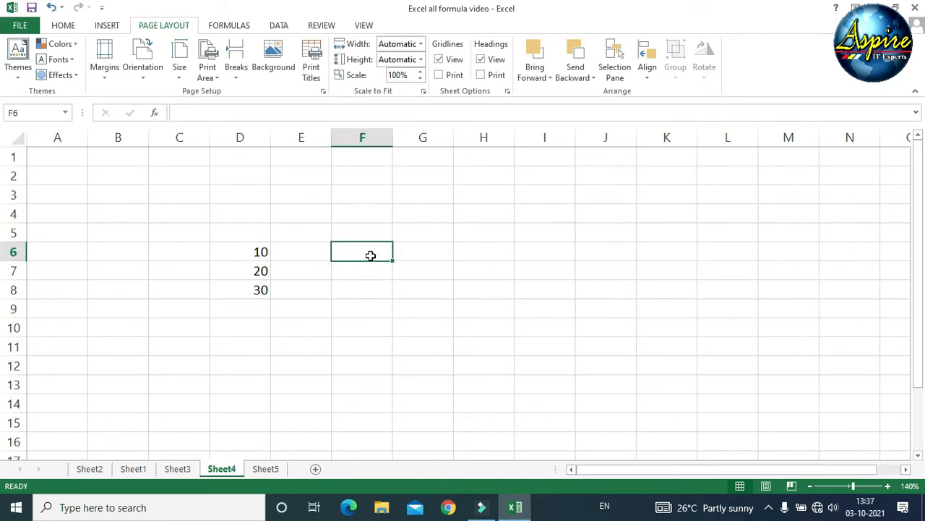
type("=")
key("Return")
left_click(370, 255)
left_click(63, 25)
- Increase the F6 font size and enter =10+20+30 in D9 so it shows 60
left_click(222, 49)
left_click(222, 49)
left_click(222, 50)
left_click(222, 49)
left_click(250, 319)
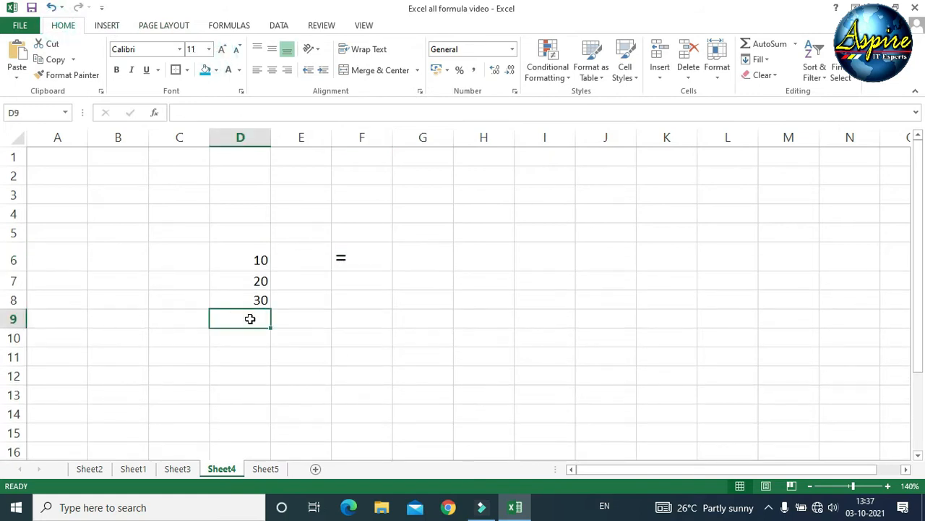
type("=")
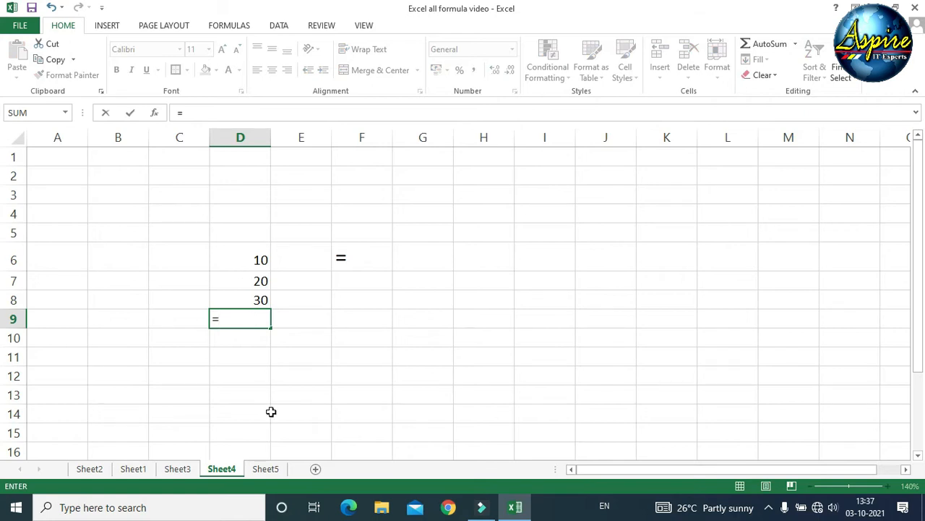
type("10+20+30")
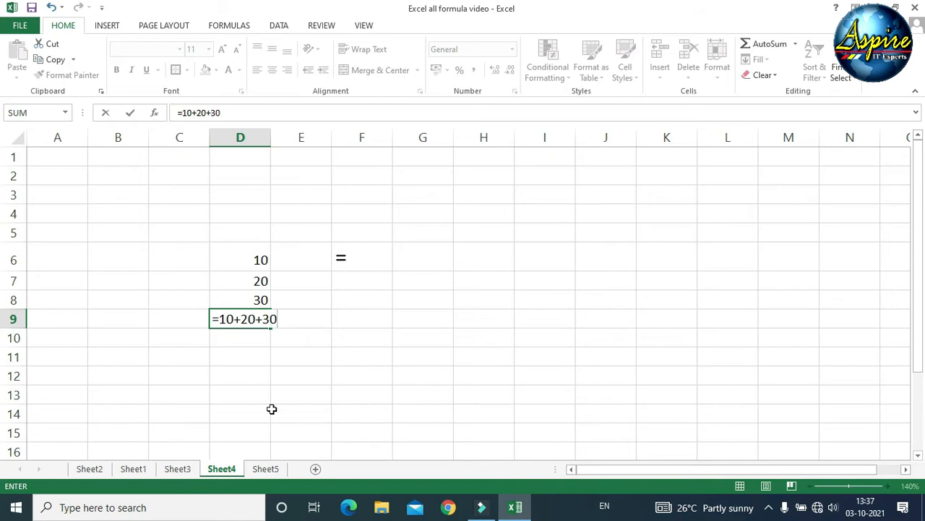
key("Return")
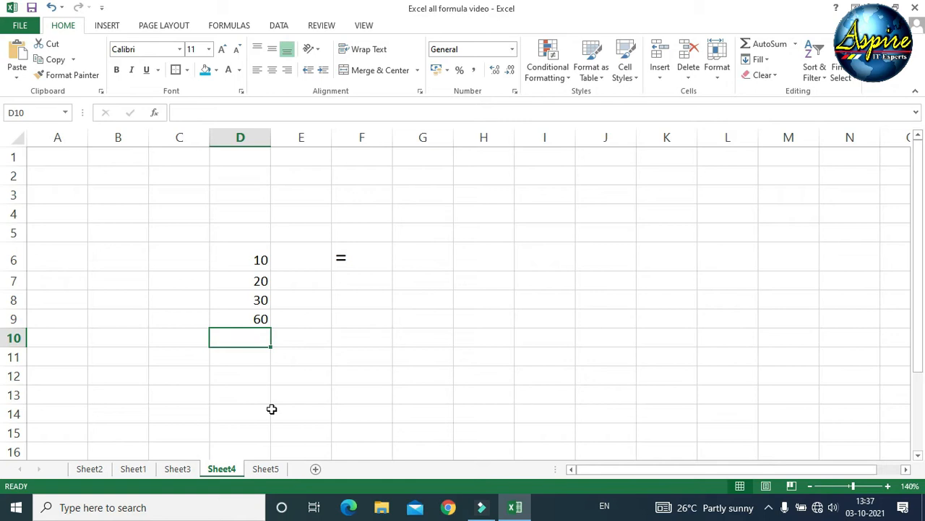
key("Up")
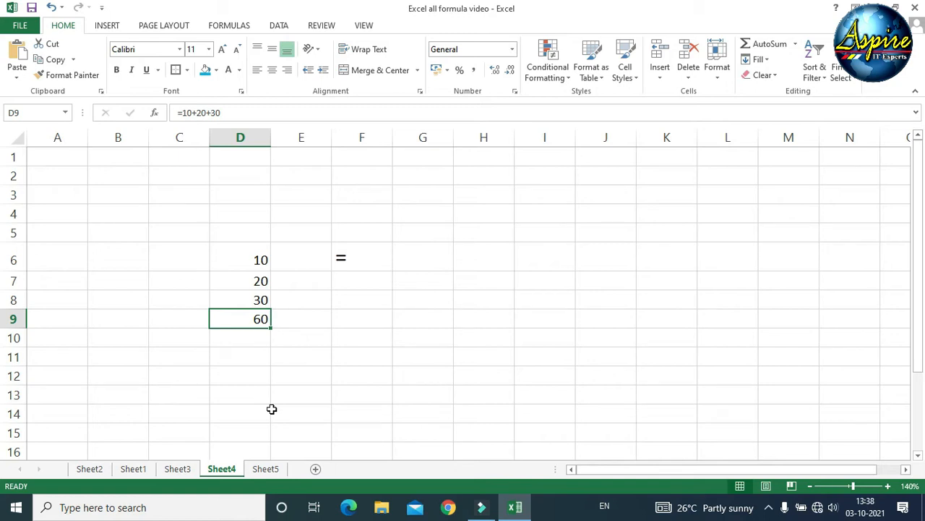
key("Up")
key("Up")
key("Up")
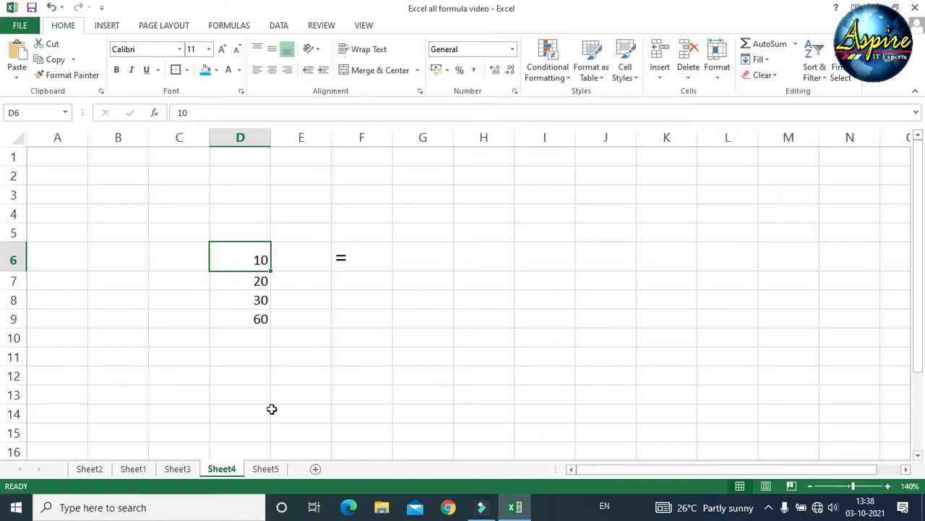
- Change D6 to 20 and D7 to 50, then clear D9 and begin a new formula
type("20")
key("Return")
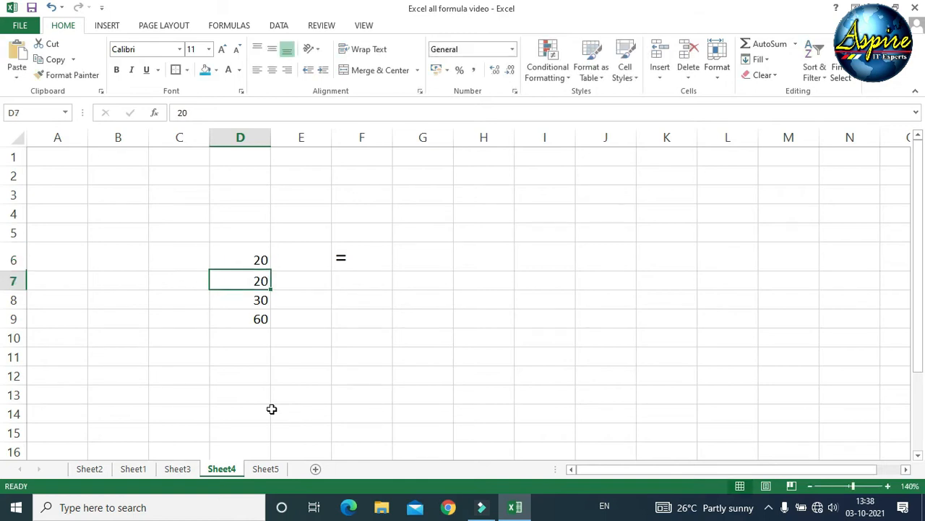
key("Down")
key("Down")
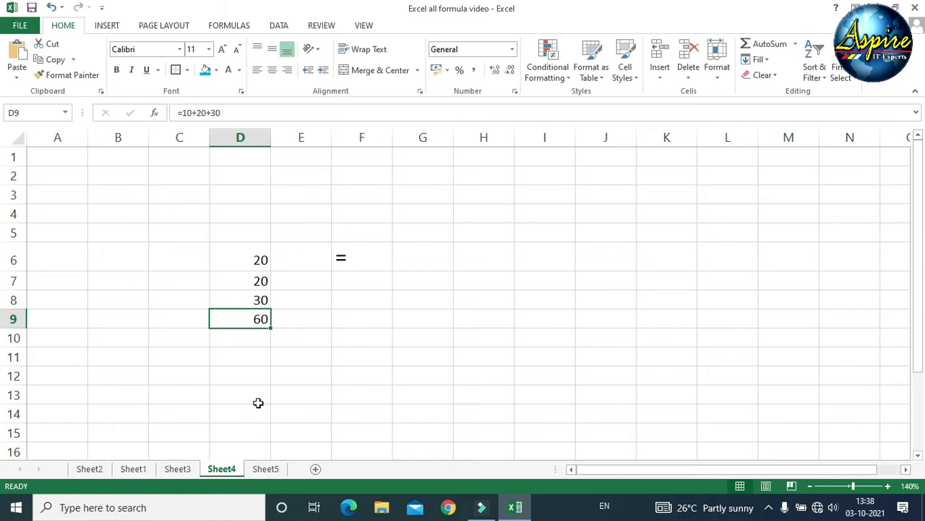
key("Up")
key("Up")
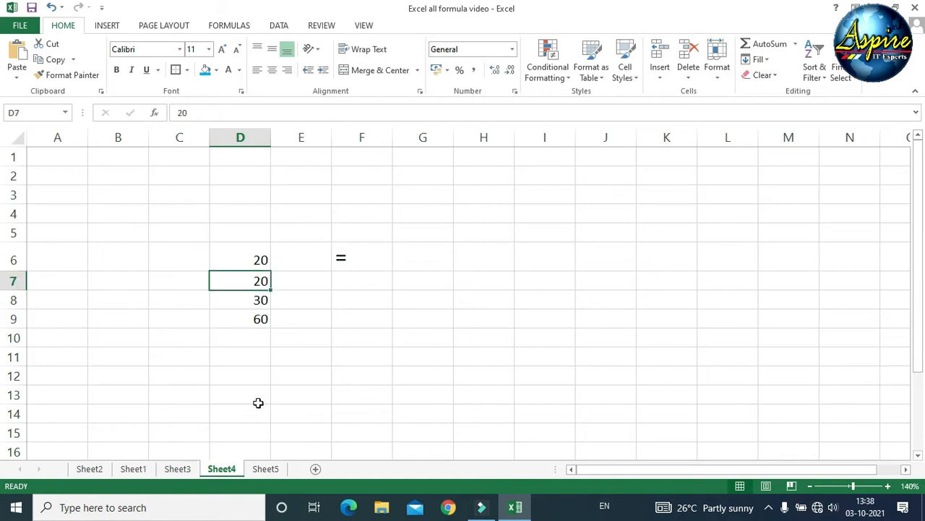
type("50")
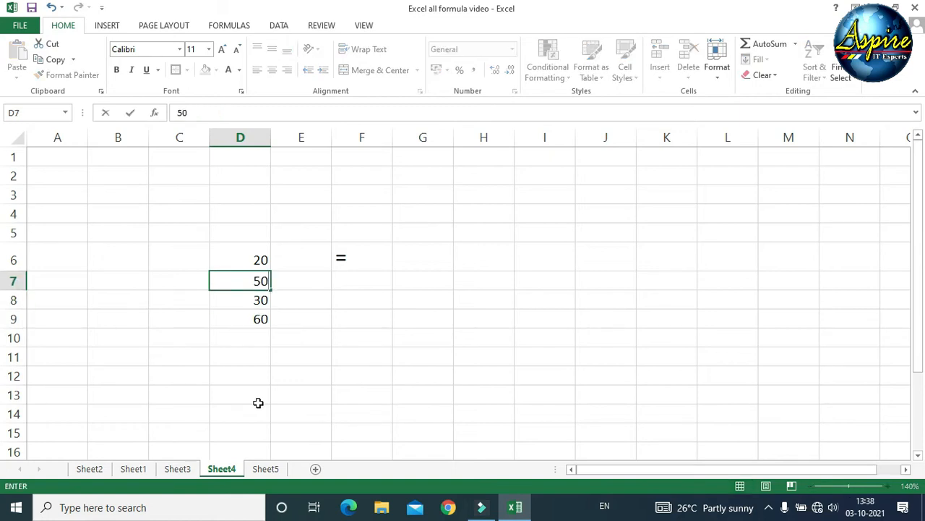
key("Return")
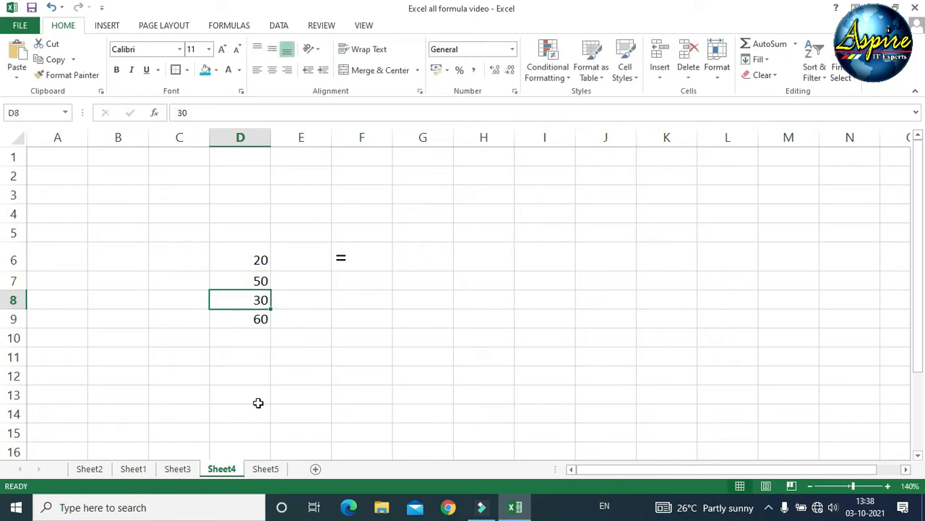
key("Down")
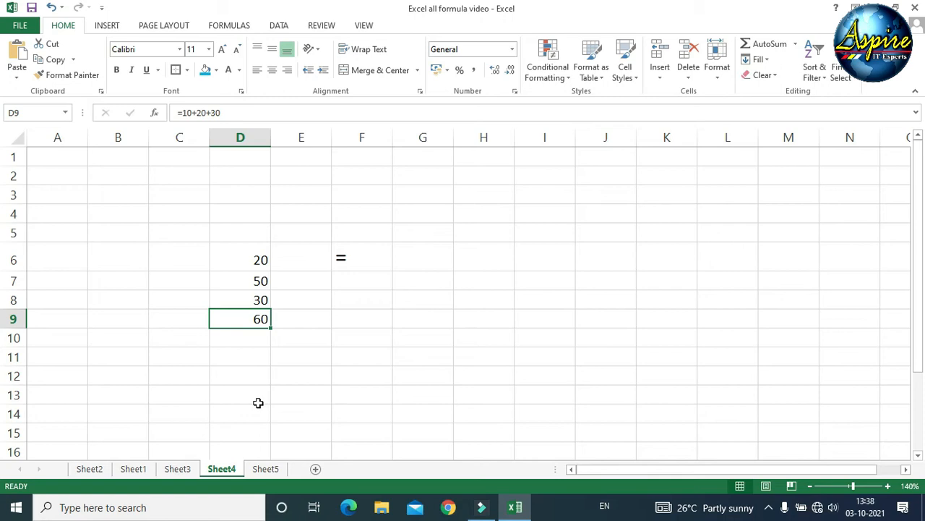
key("Delete")
type("=")
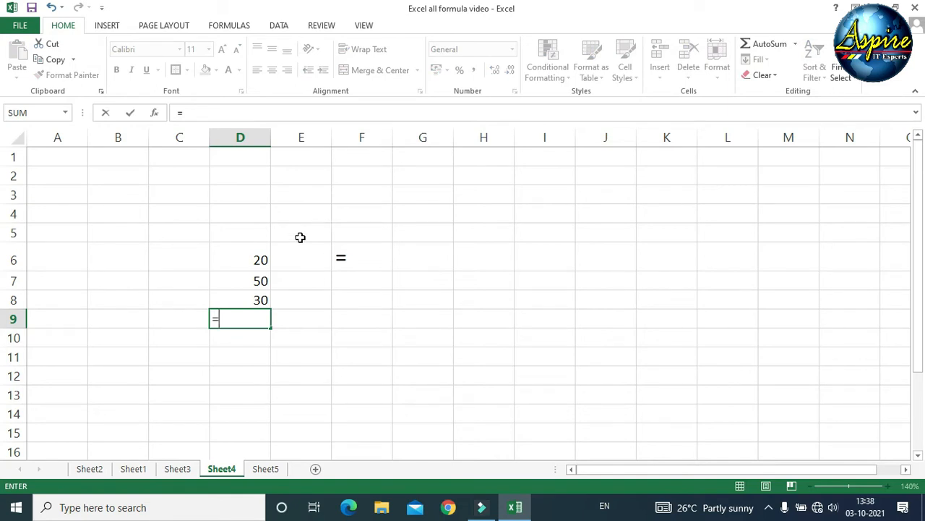
- Complete =D6+D7+D8 in D9 by clicking the three cells, giving 100
left_click(243, 258)
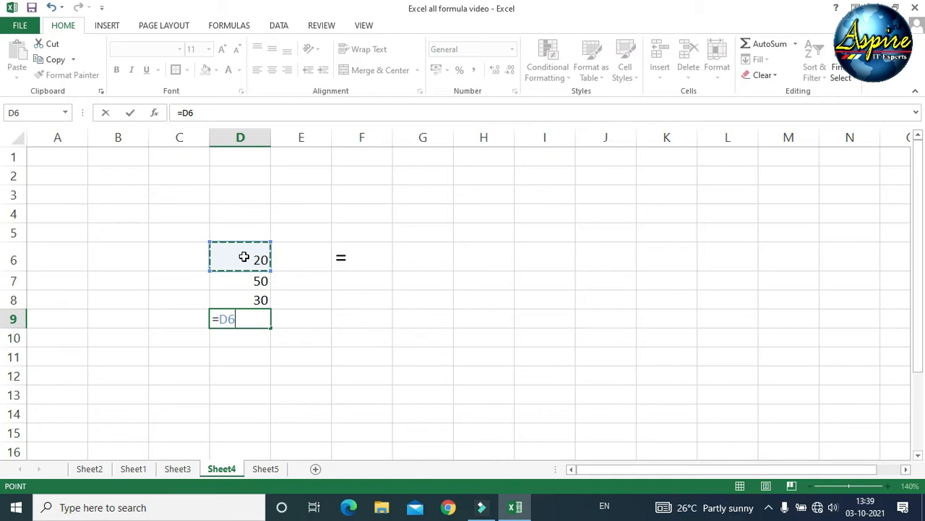
type("+")
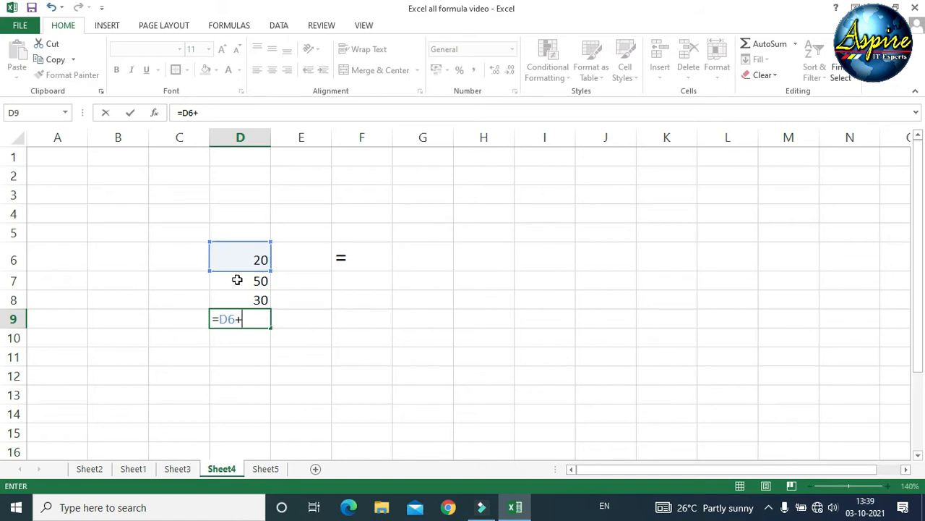
left_click(238, 279)
type("+")
left_click(244, 298)
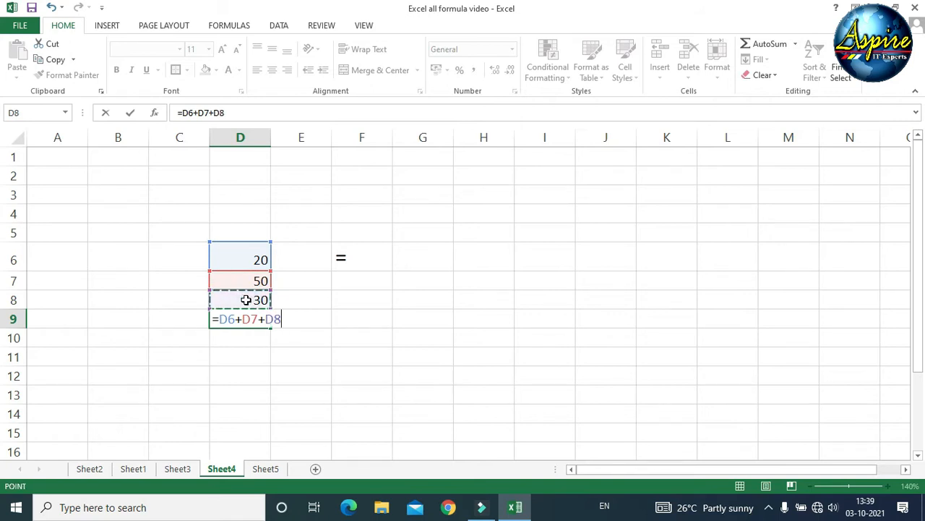
key("Return")
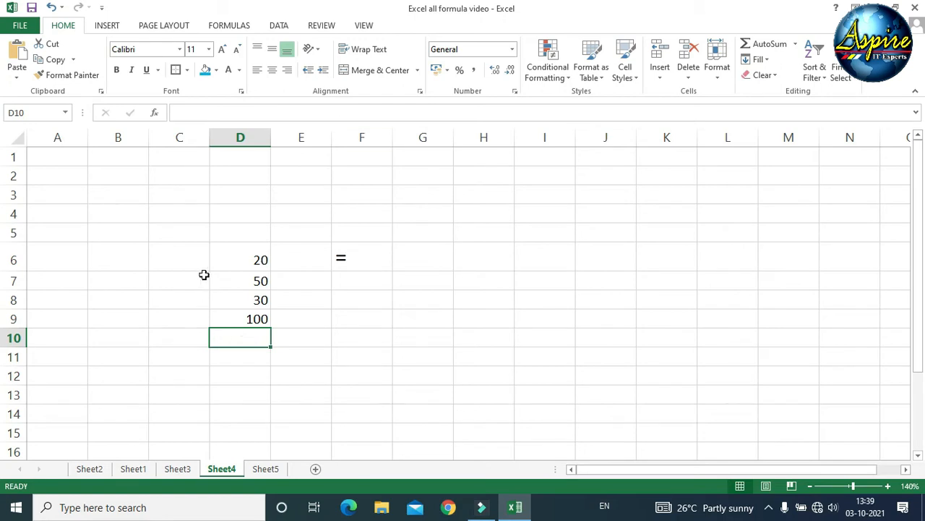
left_click(233, 253)
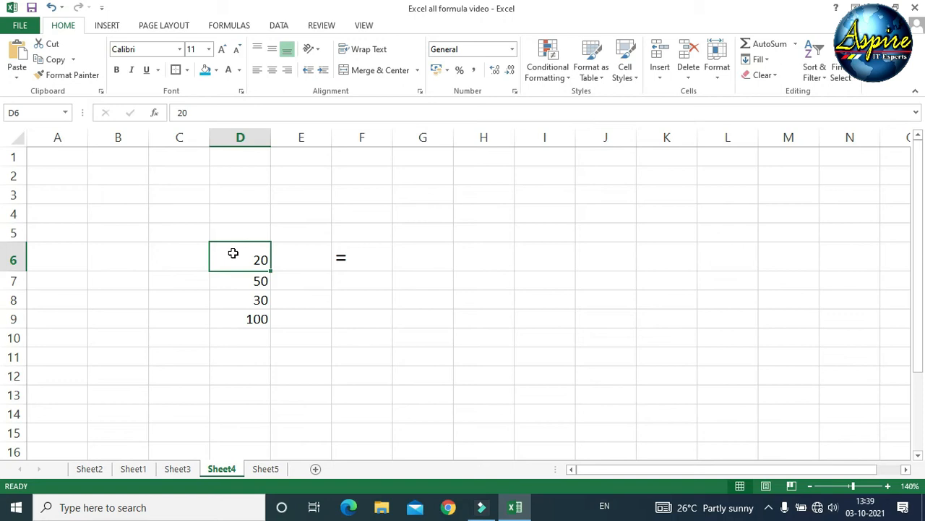
type("50")
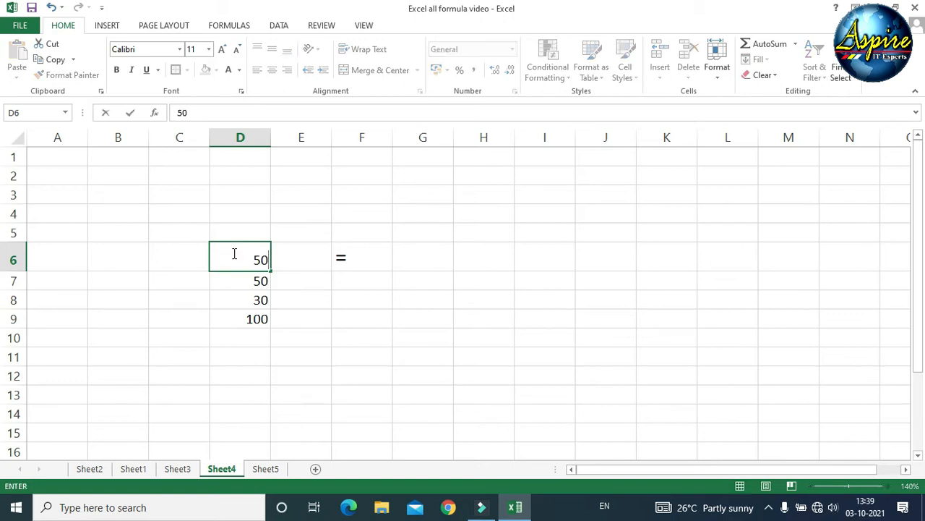
left_click(249, 318)
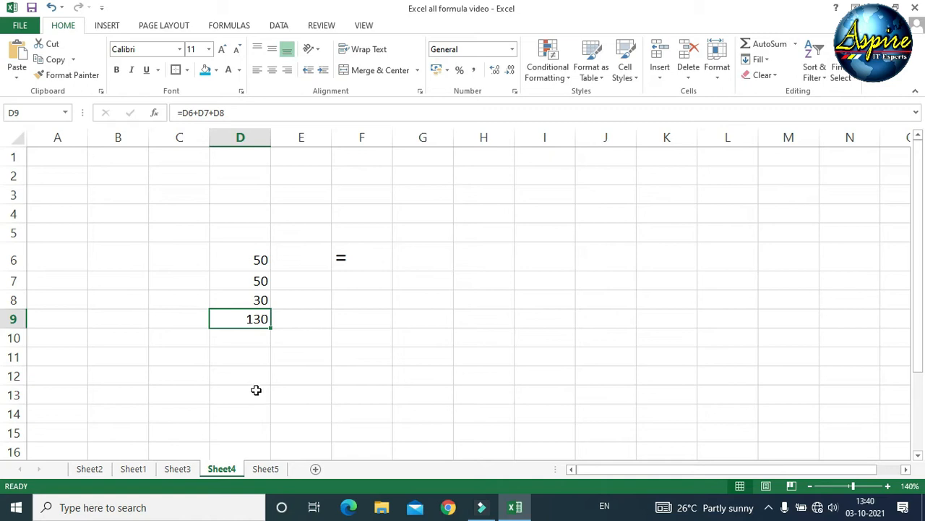
left_click(226, 264)
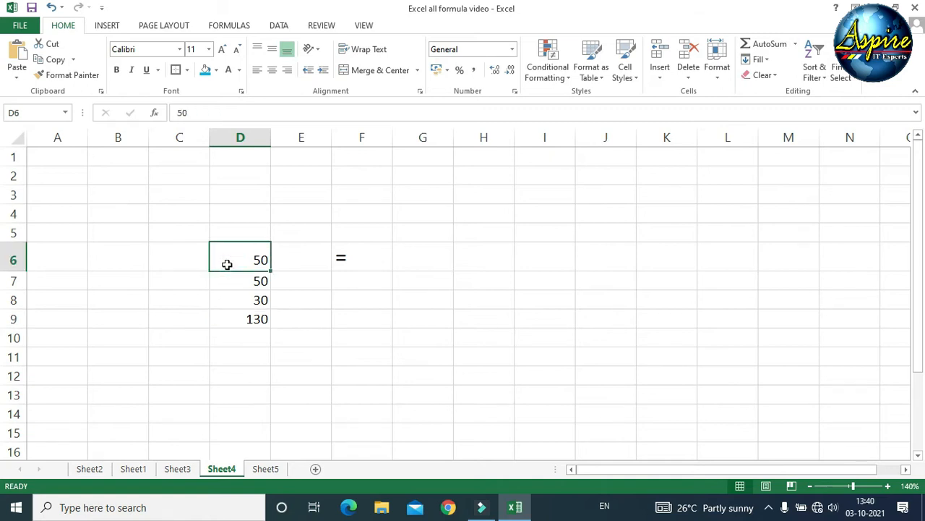
type("20")
key("Return")
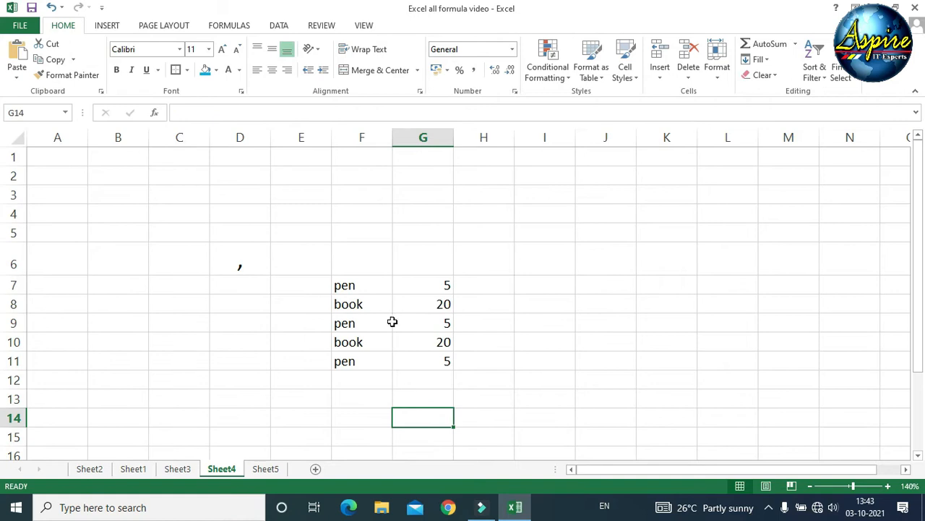
left_click(250, 262)
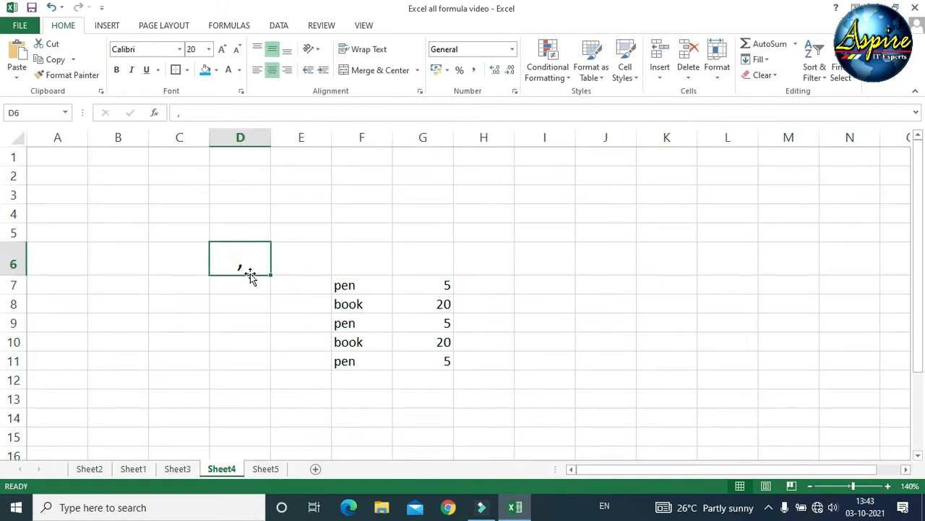
left_click(420, 376)
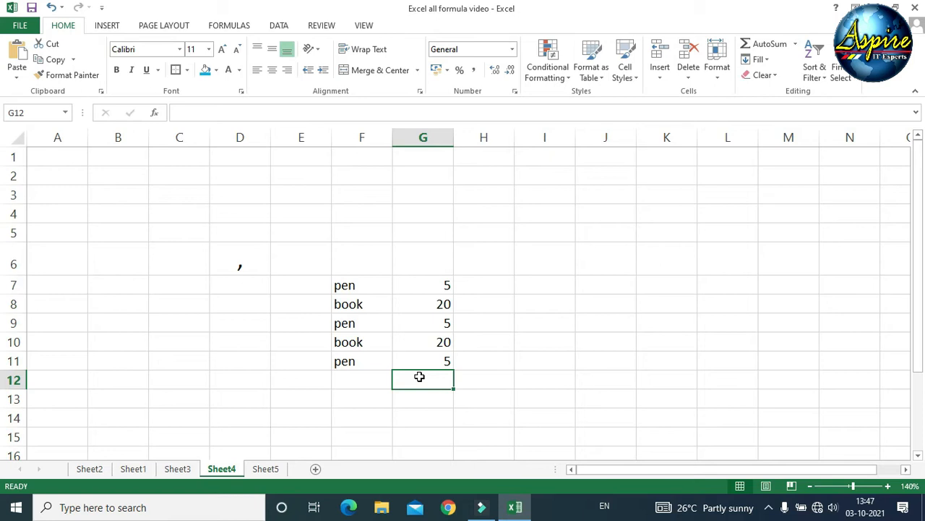
- Enter =SUM(G7,G9,G11) in G12 to total the pen quantities as 15
type("=sum")
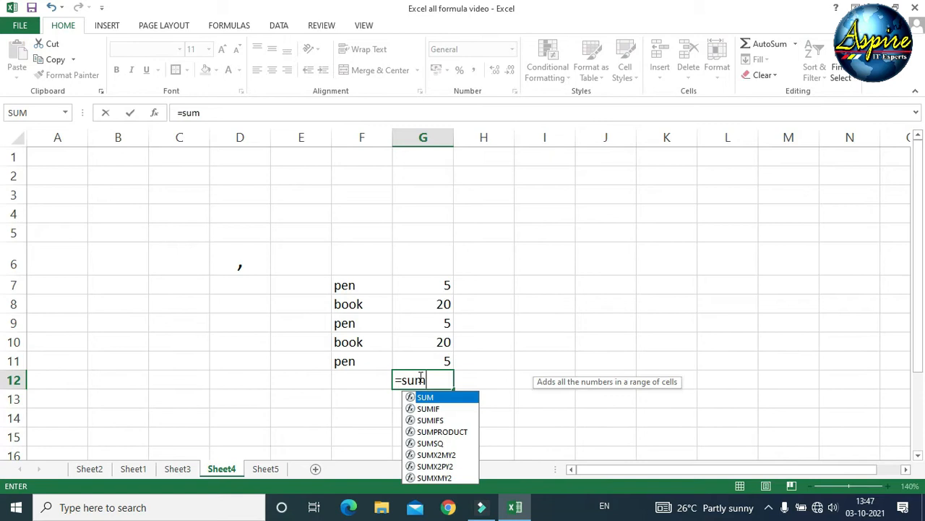
type("(")
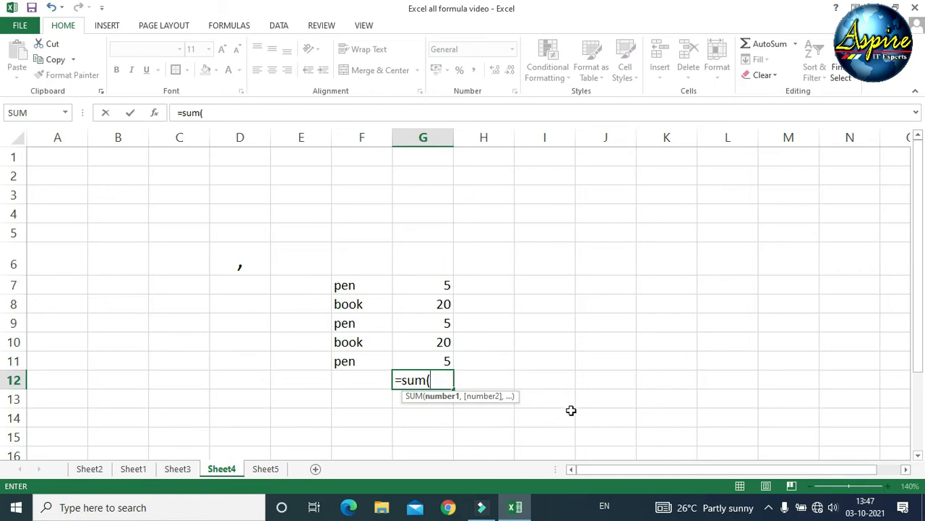
left_click(426, 284)
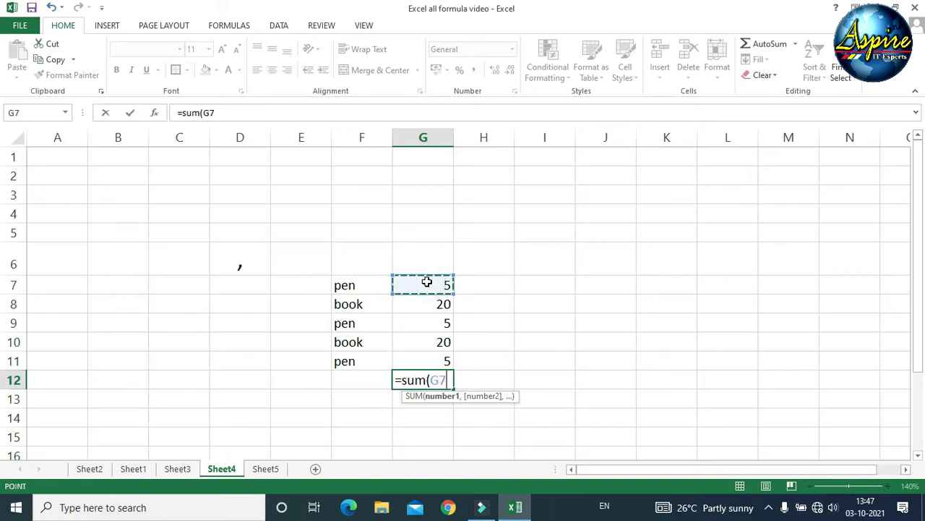
type(",")
left_click(409, 322)
type(",")
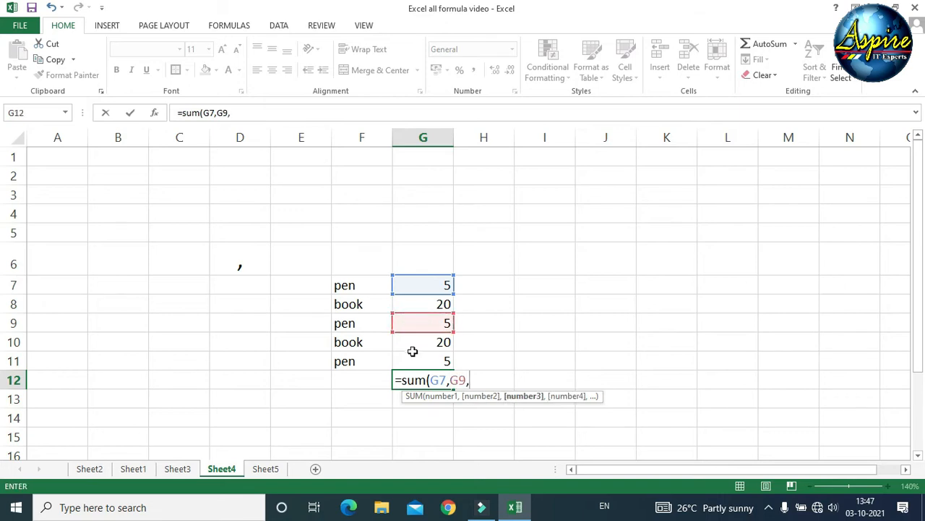
left_click(412, 357)
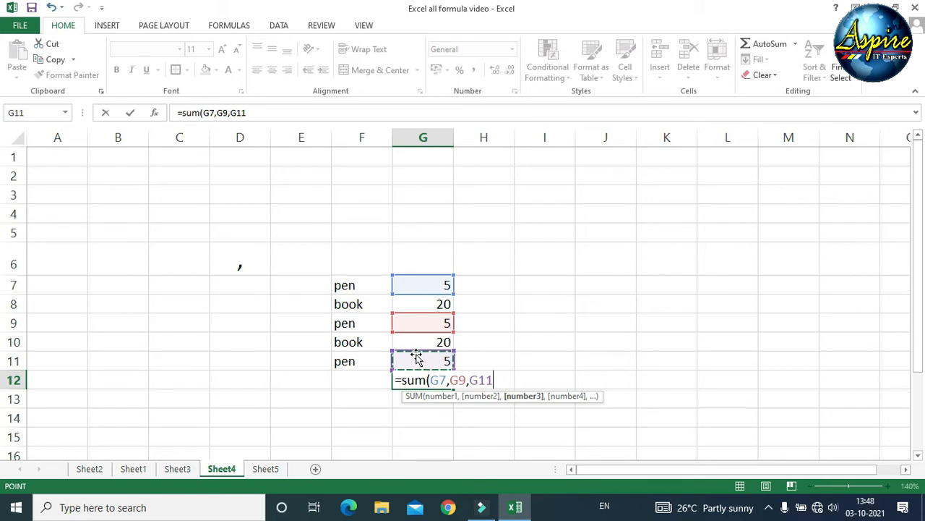
type(")")
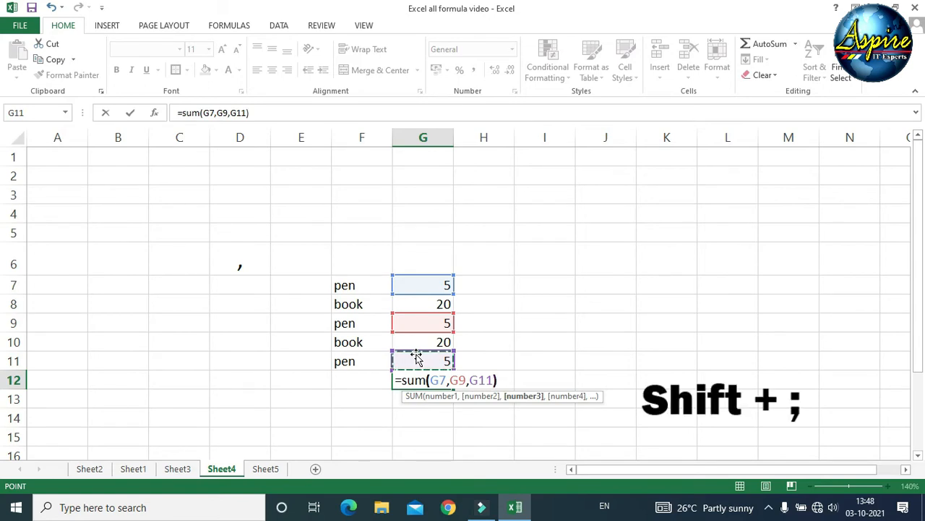
key("Return")
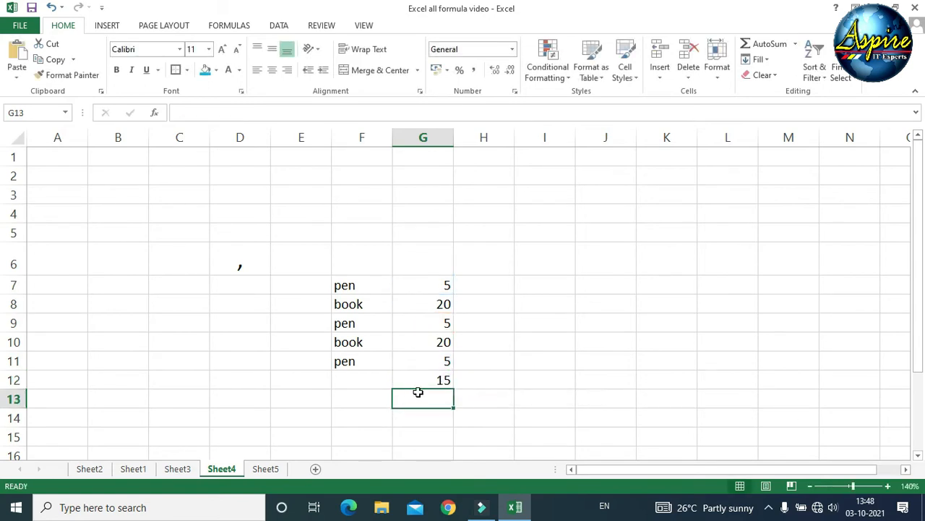
left_click(416, 380)
- Delete the 15 total from G12 and replace the comma in D6 with a colon
key("Delete")
left_click(414, 404)
left_click(250, 259)
type(":")
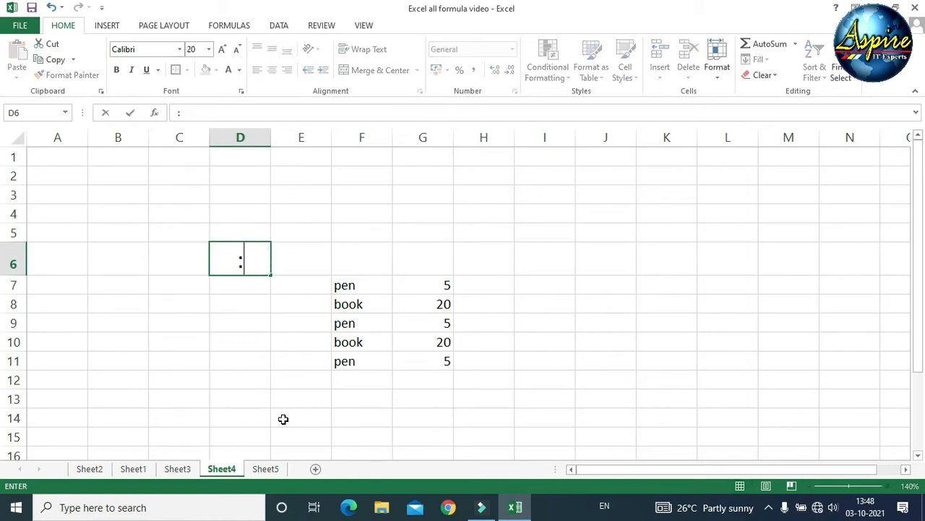
key("Return")
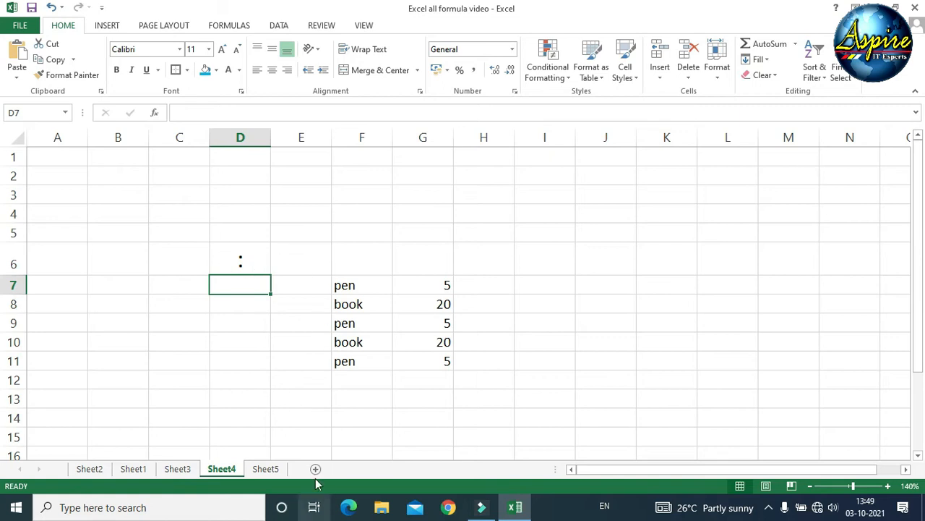
left_click(302, 402)
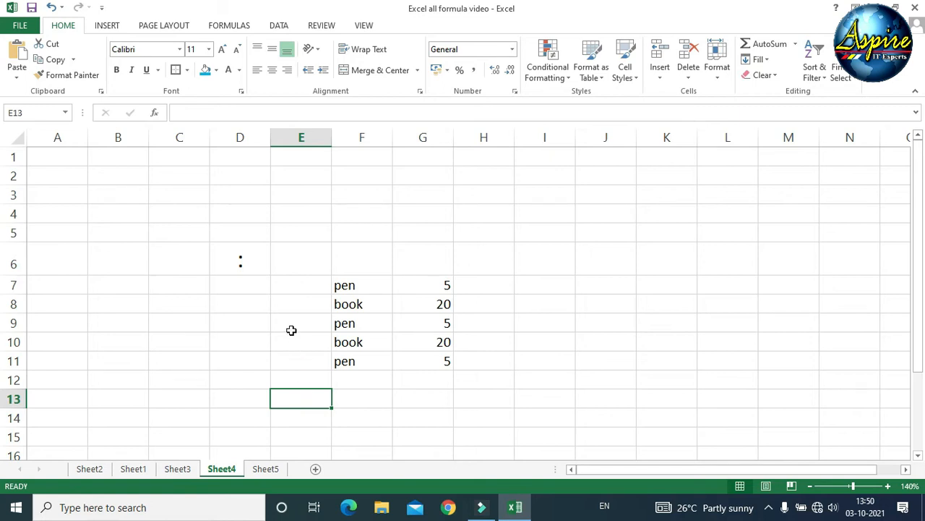
left_click(239, 267)
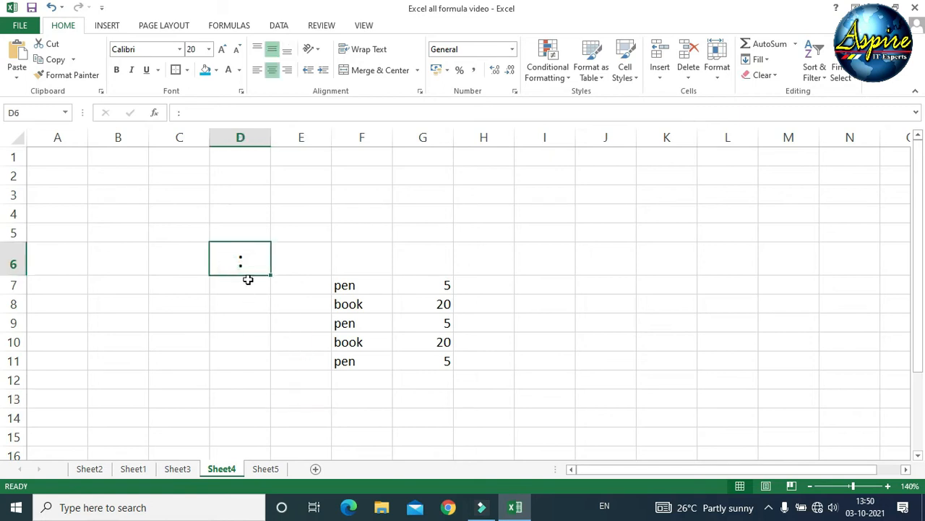
left_click(244, 321)
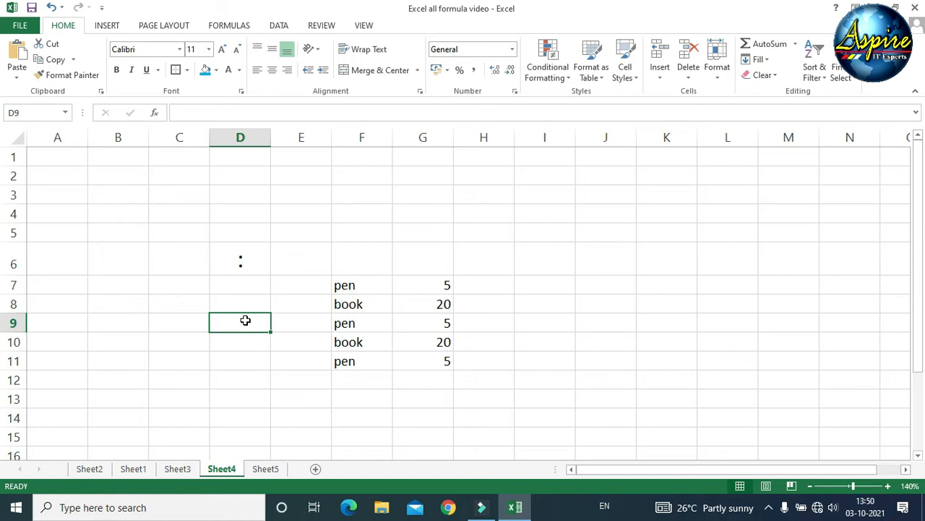
left_click(410, 381)
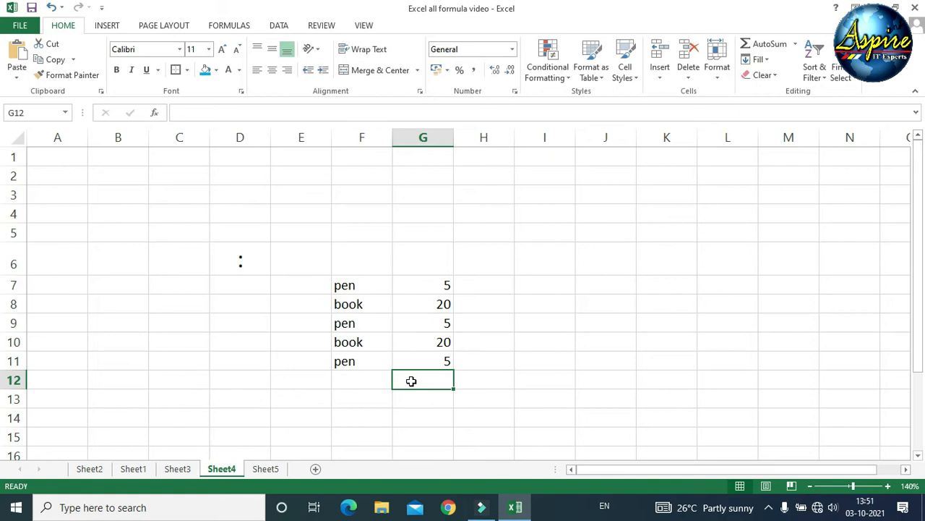
- Enter =SUM(G7:G11) in G12 to total all quantities, showing 55
type("=sum")
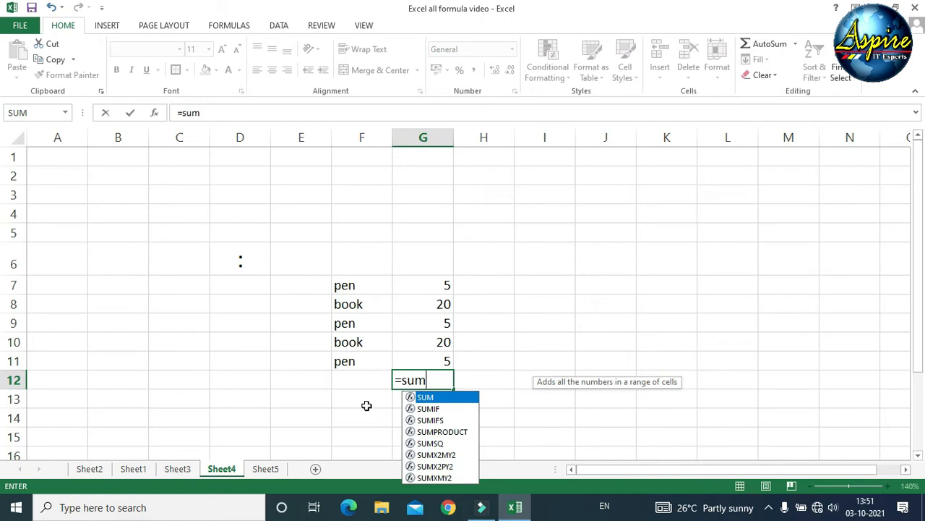
type("(")
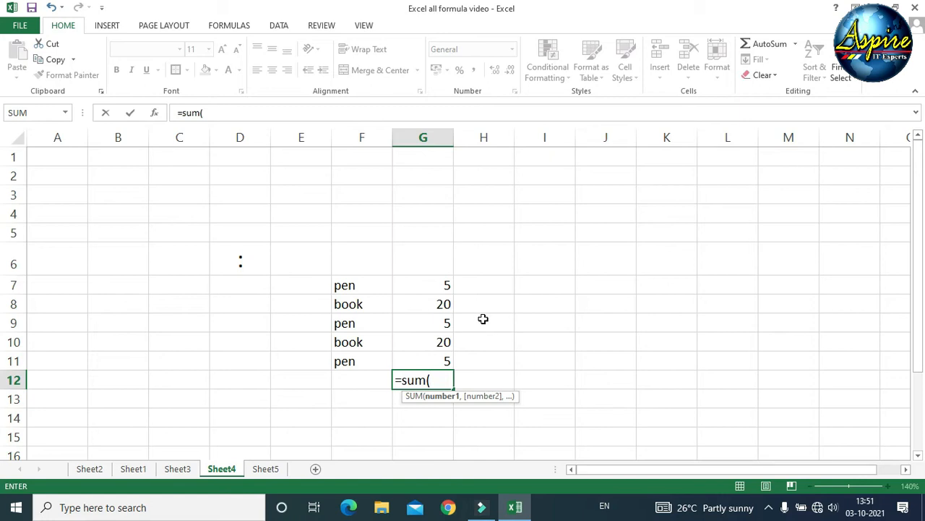
left_click(436, 285)
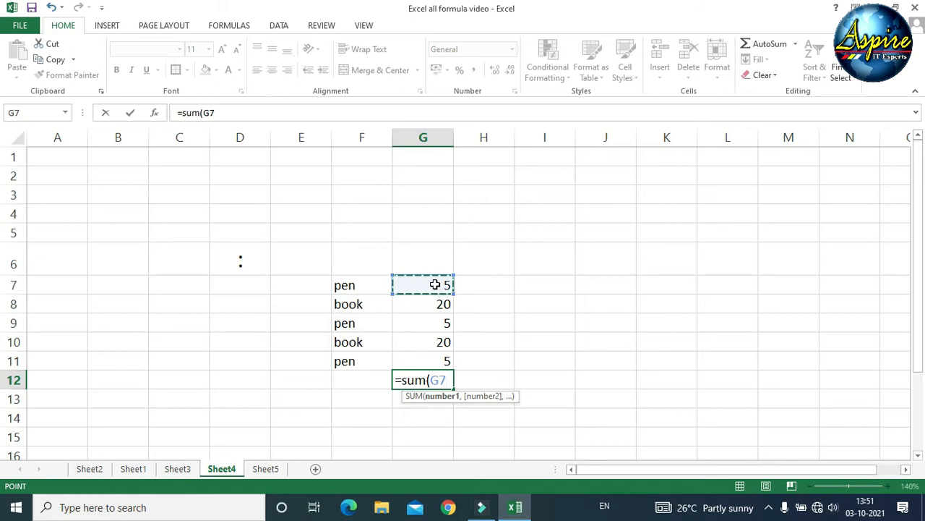
key("F8")
key("BackSpace")
key("BackSpace")
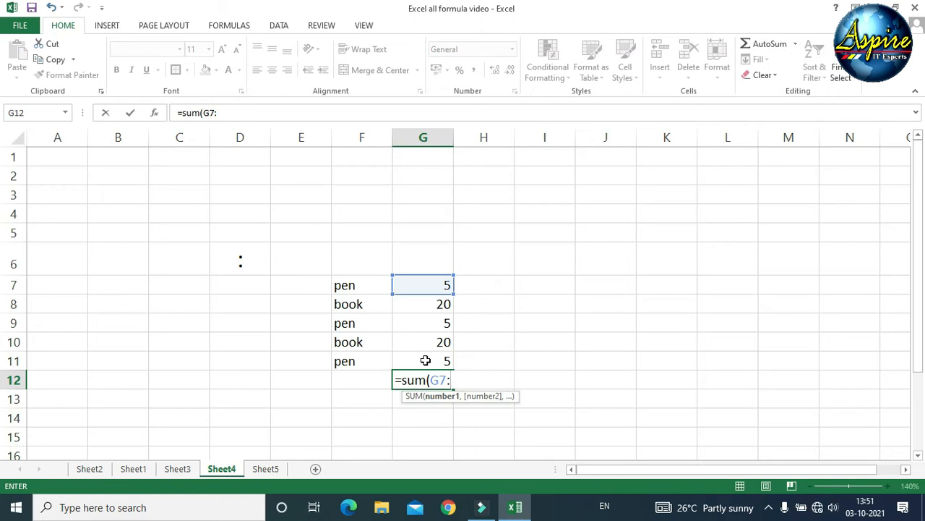
type("g11")
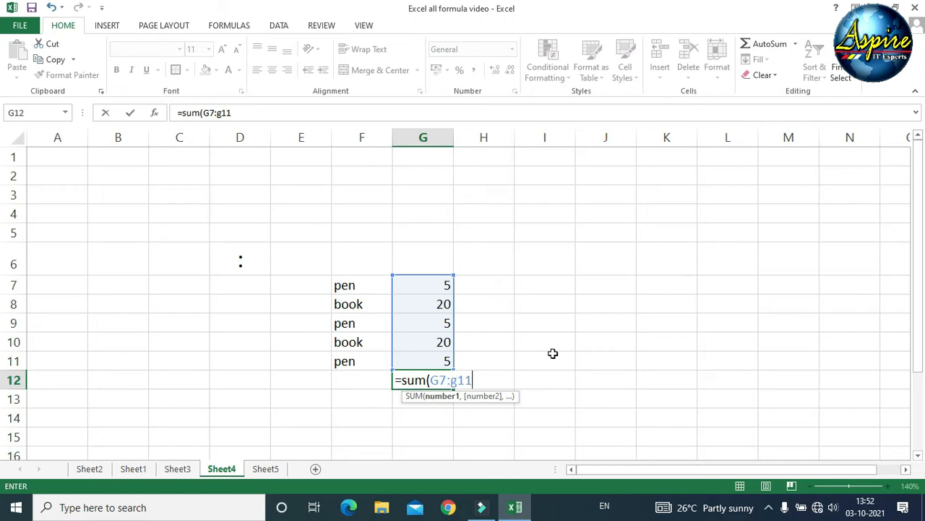
type(")")
key("Return")
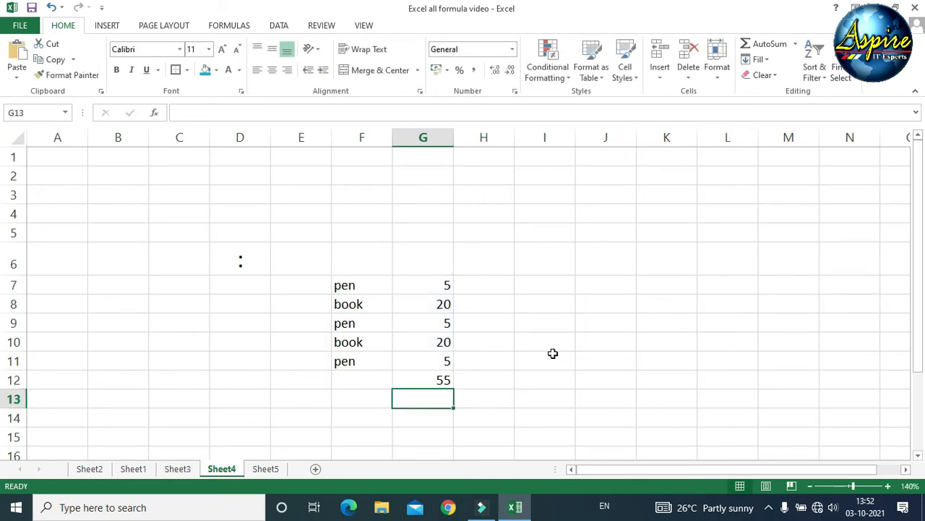
left_click(432, 288)
left_click(429, 360)
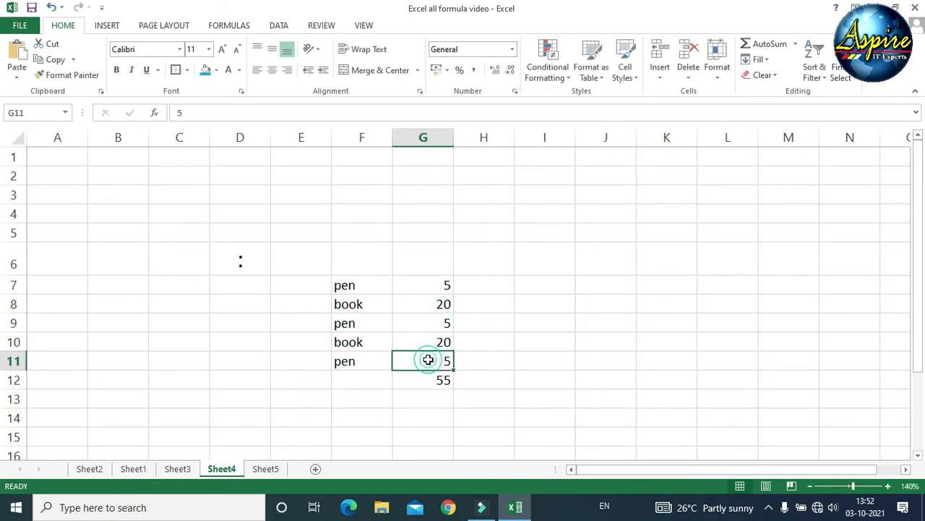
left_click(427, 377)
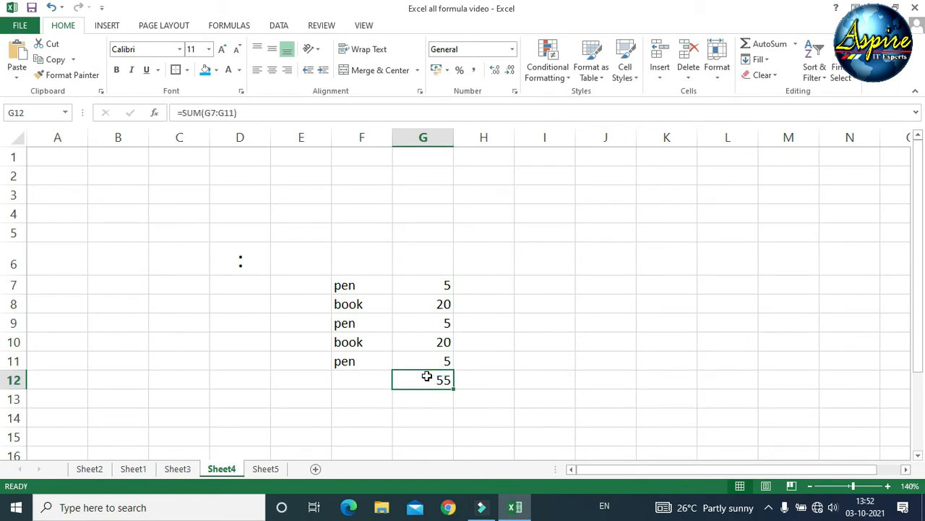
key("Delete")
type("=s")
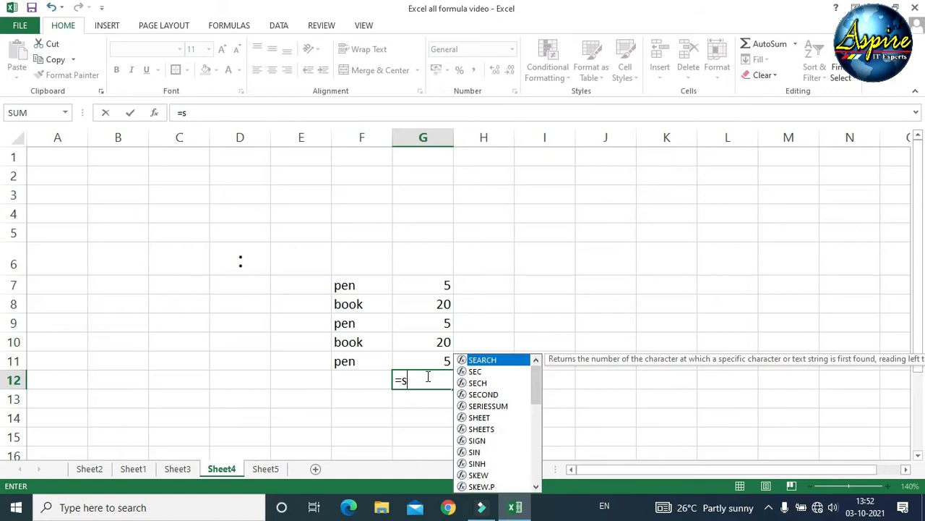
type("um(")
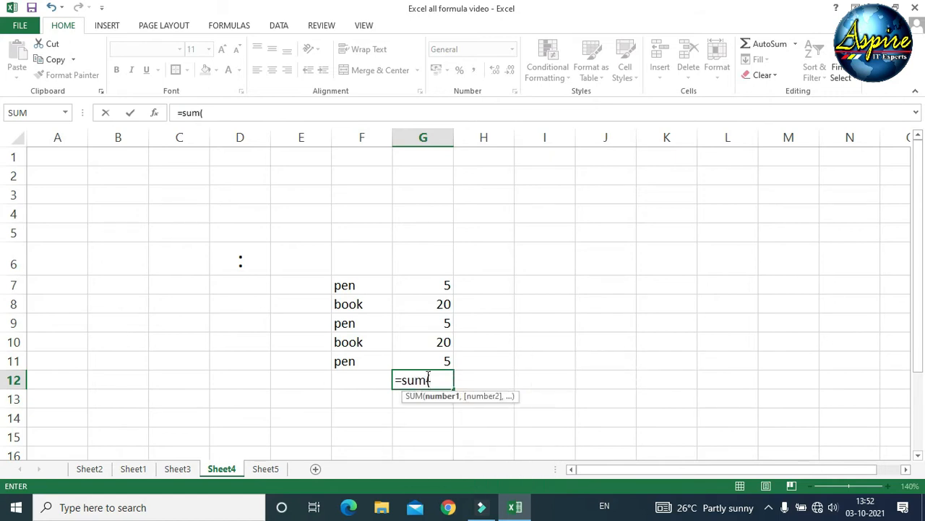
left_click(416, 282)
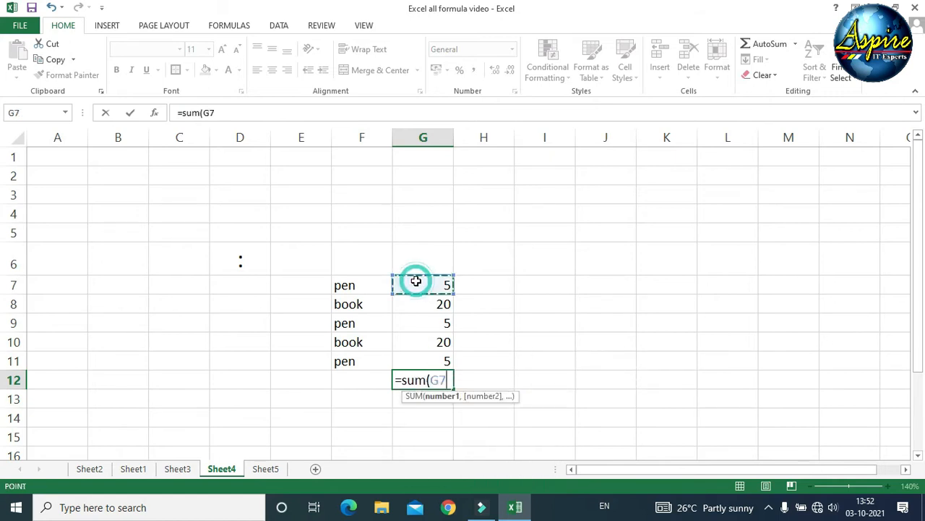
left_click_drag(415, 304, 418, 357)
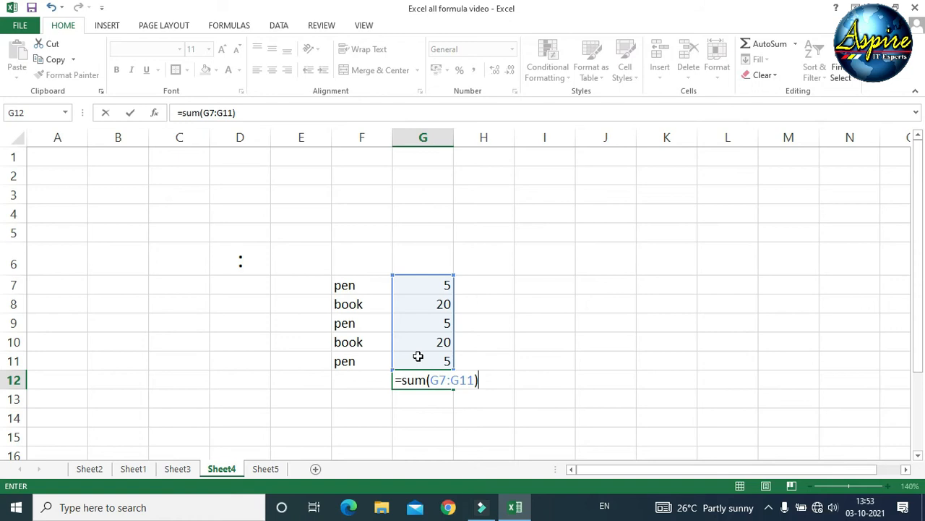
key("Return")
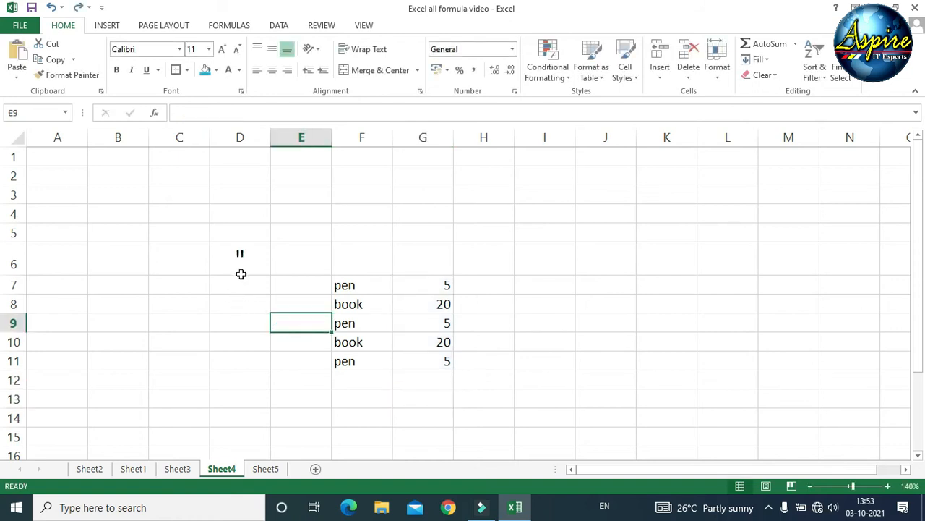
left_click(240, 266)
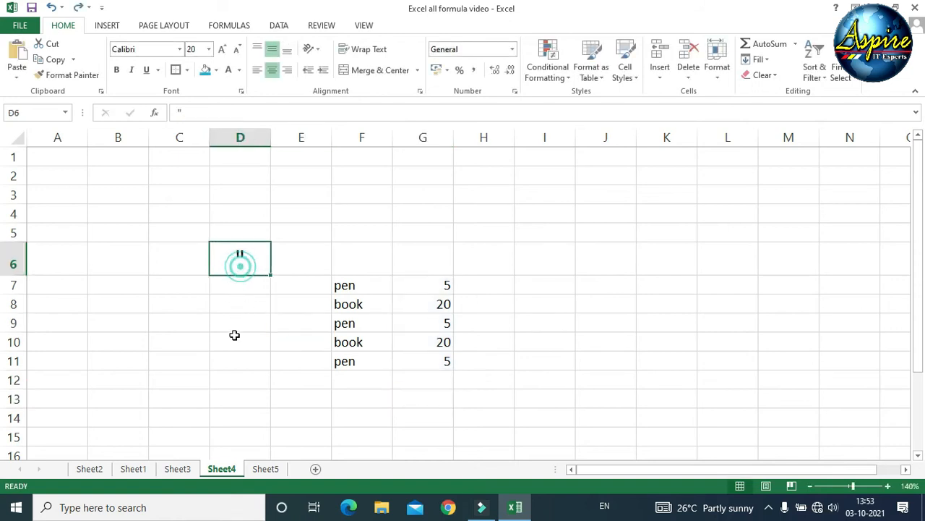
left_click(310, 405)
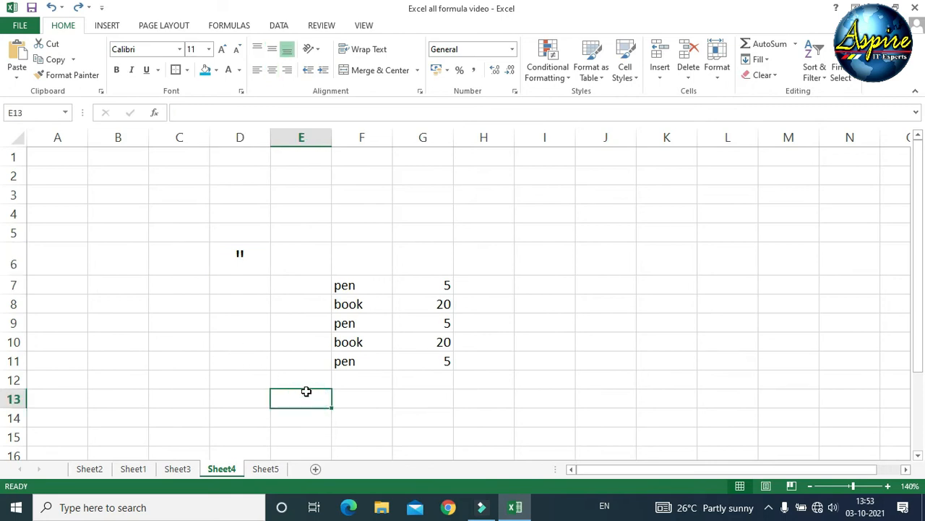
left_click(357, 398)
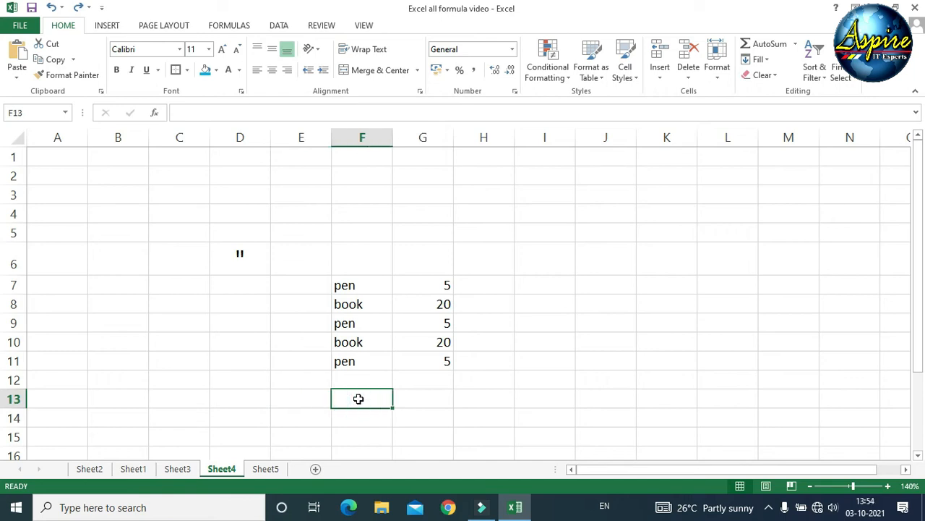
type("=sum(")
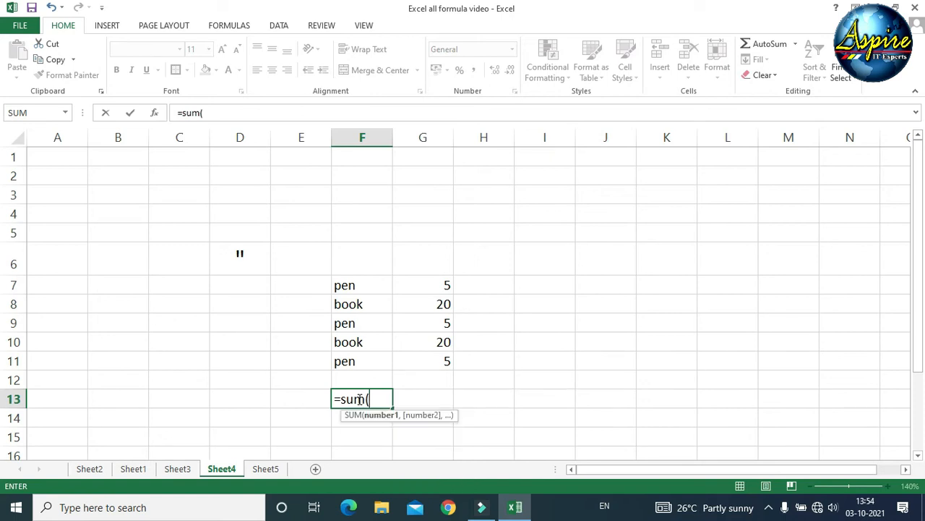
type("5,6)")
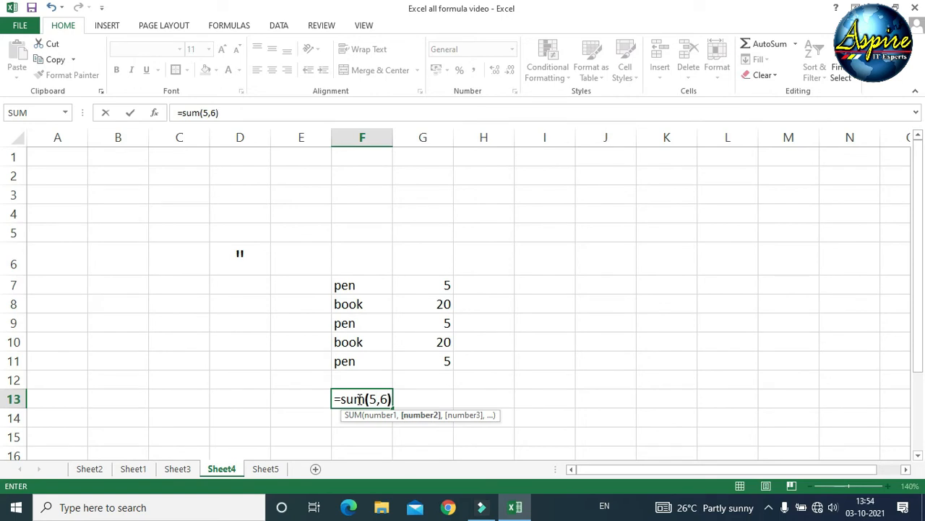
key("Return")
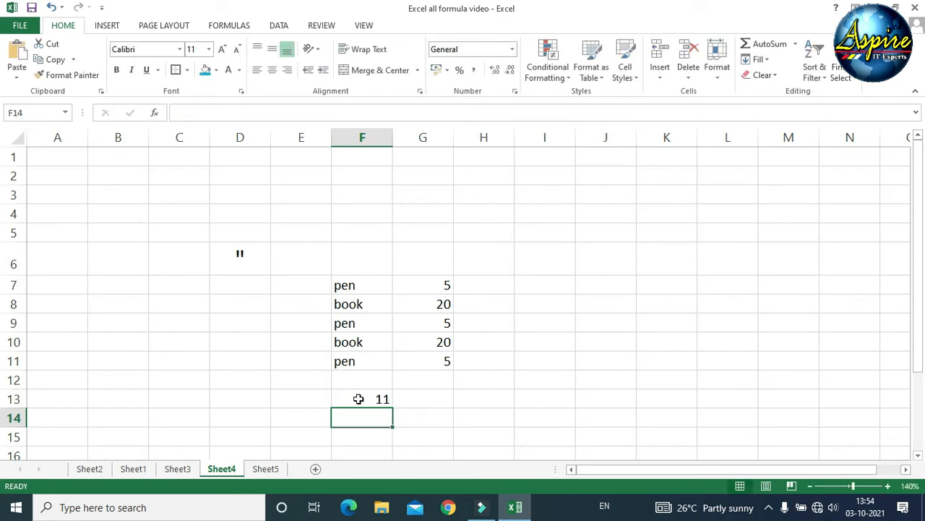
left_click(359, 399)
left_click(359, 413)
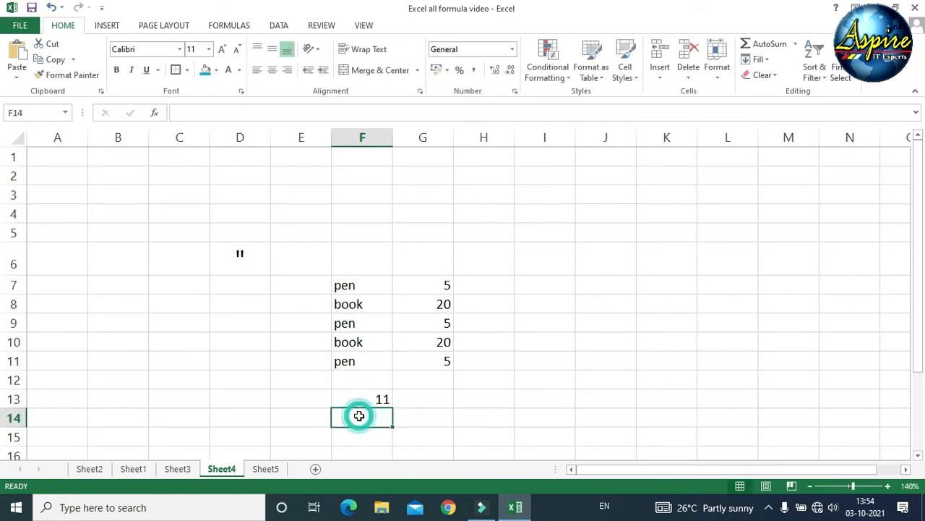
left_click(356, 398)
key("Delete")
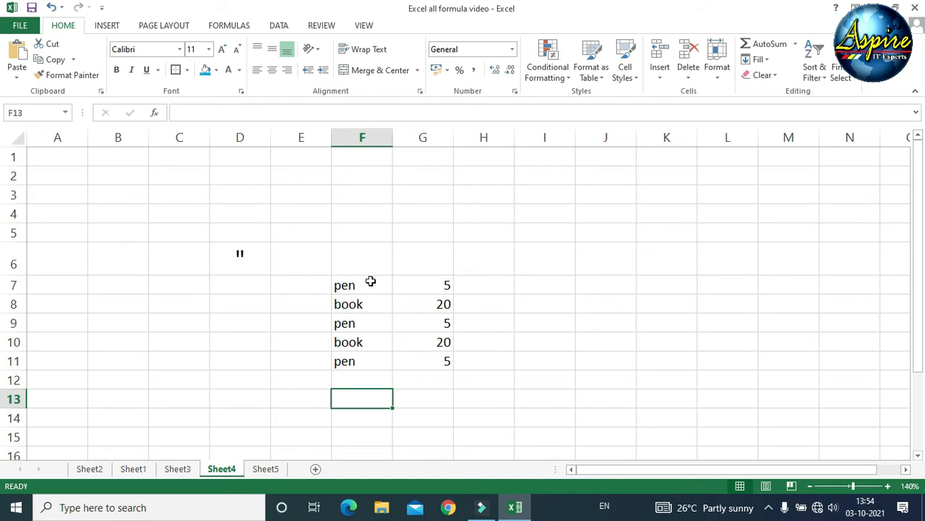
- Clear the quantities from G7:G12
left_click_drag(406, 282, 430, 375)
key("Delete")
left_click_drag(407, 411, 407, 399)
- Enter =UPPER(F7) in G7 to show PEN, then delete the formula
left_click(411, 284)
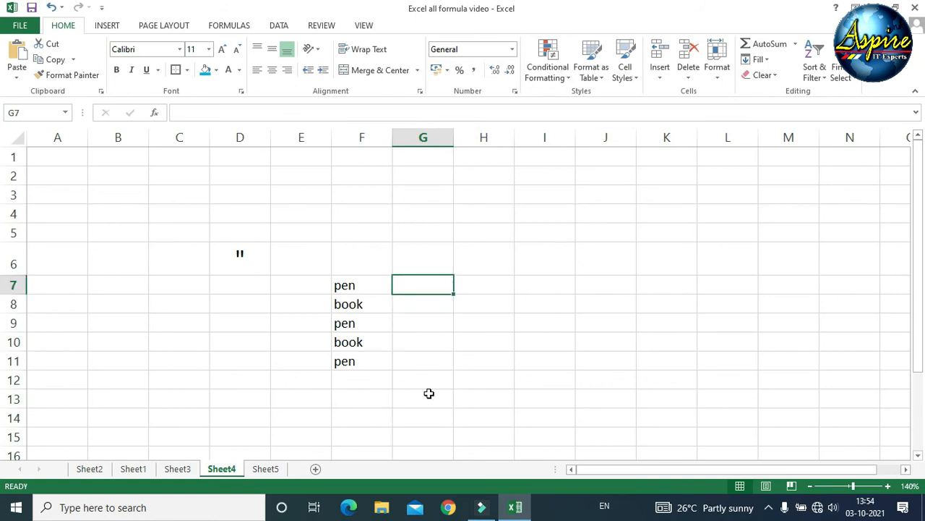
type("=upp")
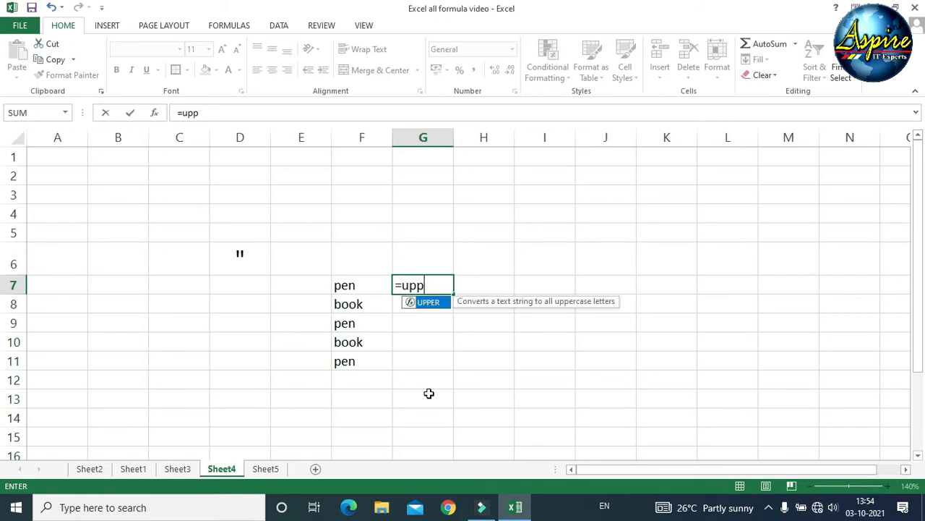
key("Tab")
left_click(370, 282)
type(")")
key("Return")
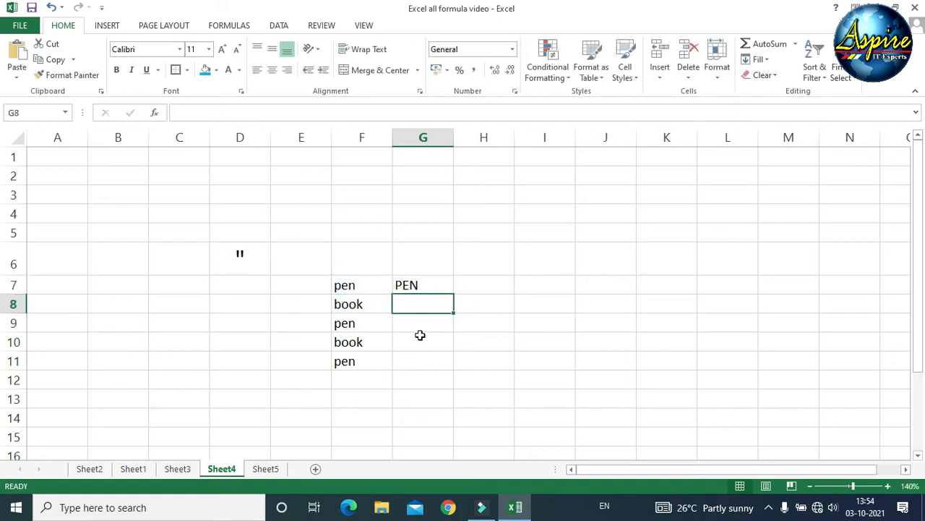
left_click(413, 283)
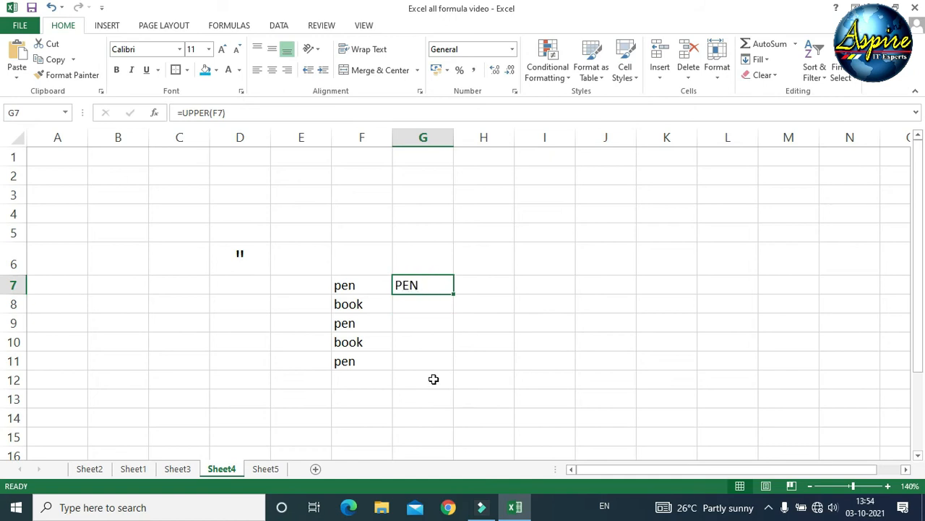
key("Delete")
- Enter =UPPER(pen) in G7, which returns #NAME?, then clear it
type("=")
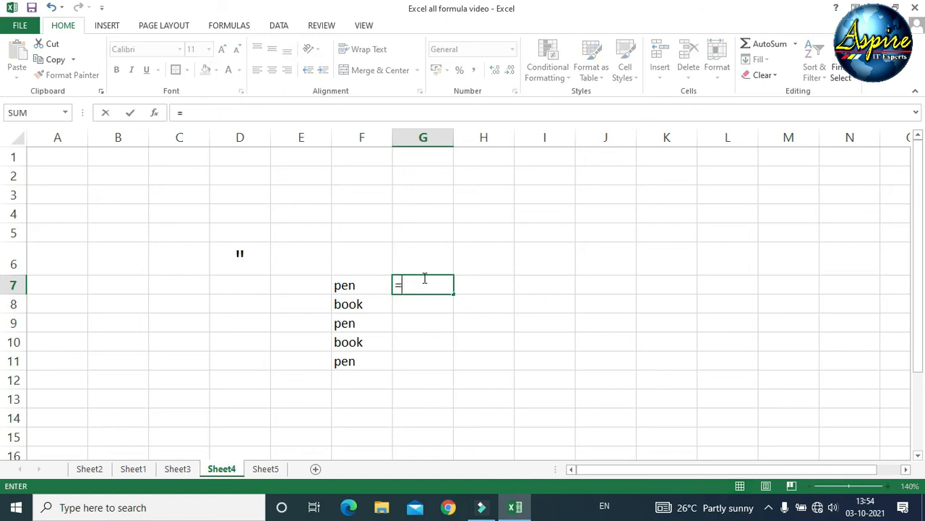
type("up")
key("Tab")
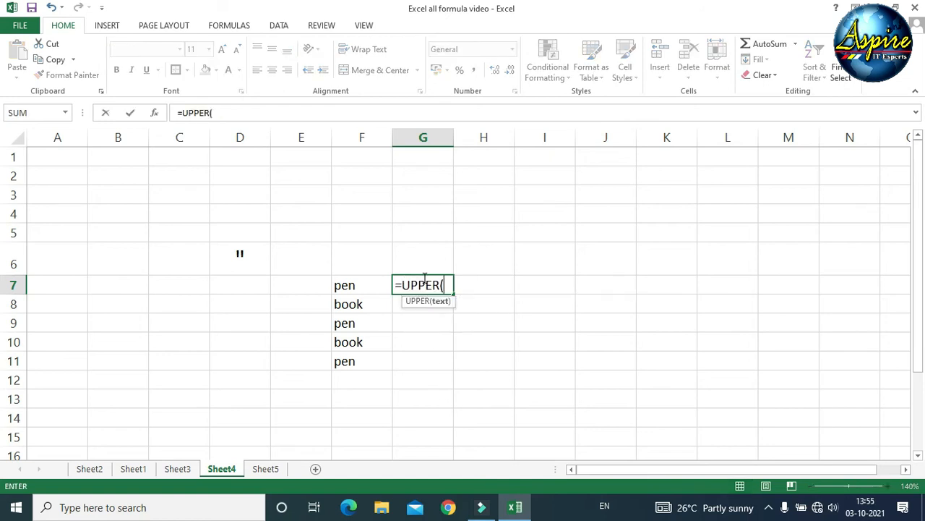
type("p")
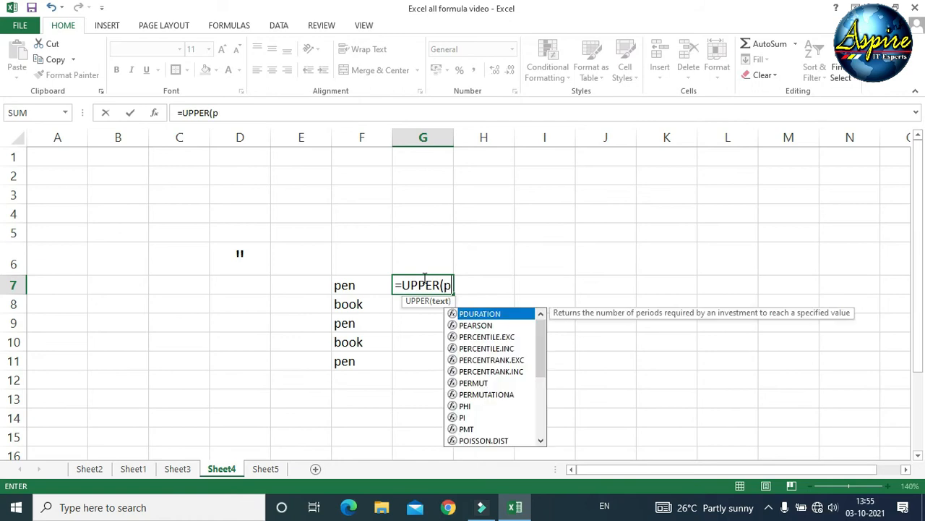
type("en)")
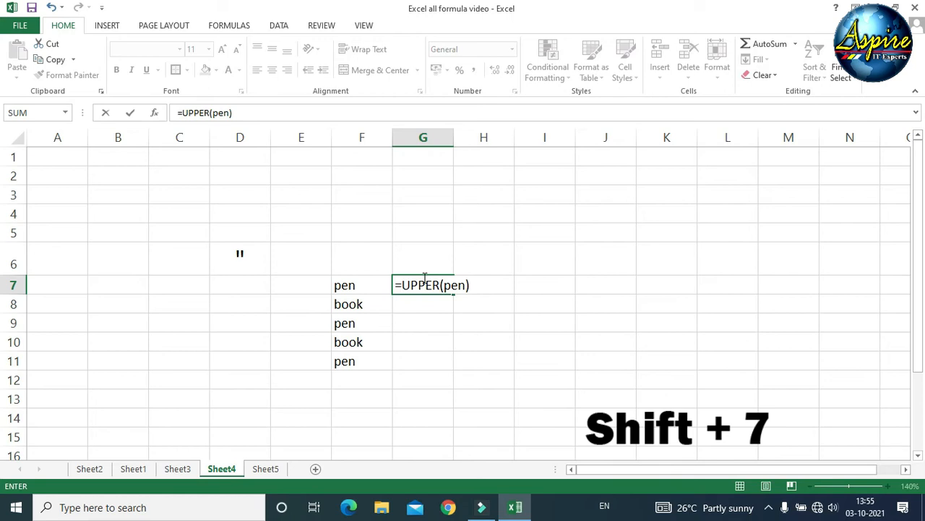
key("Return")
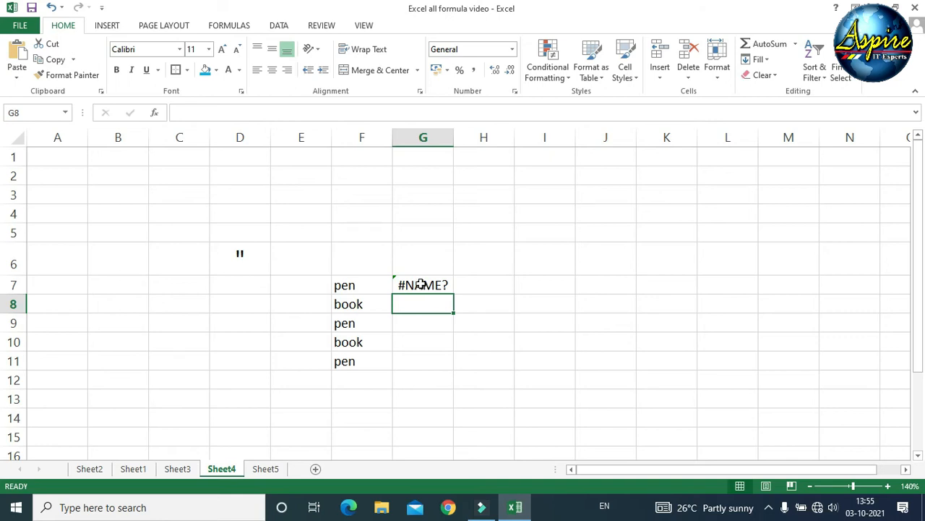
left_click(421, 284)
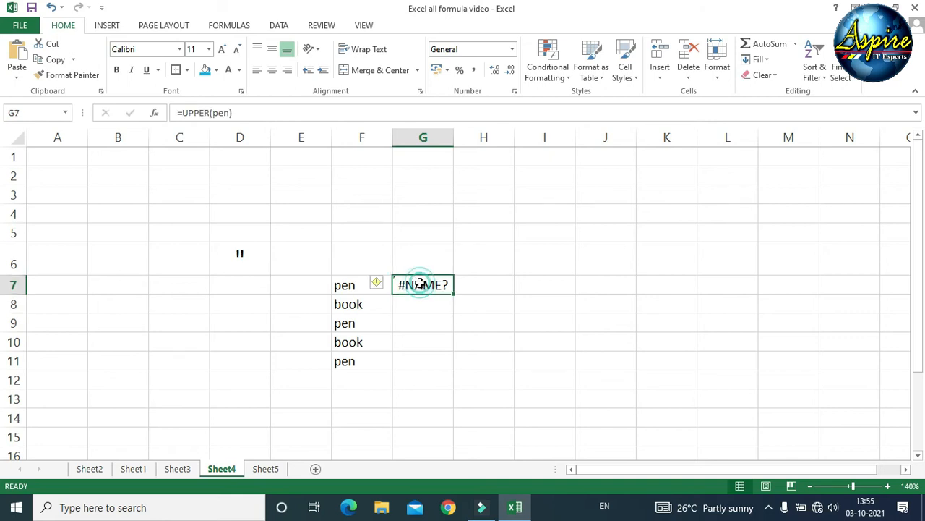
key("Delete")
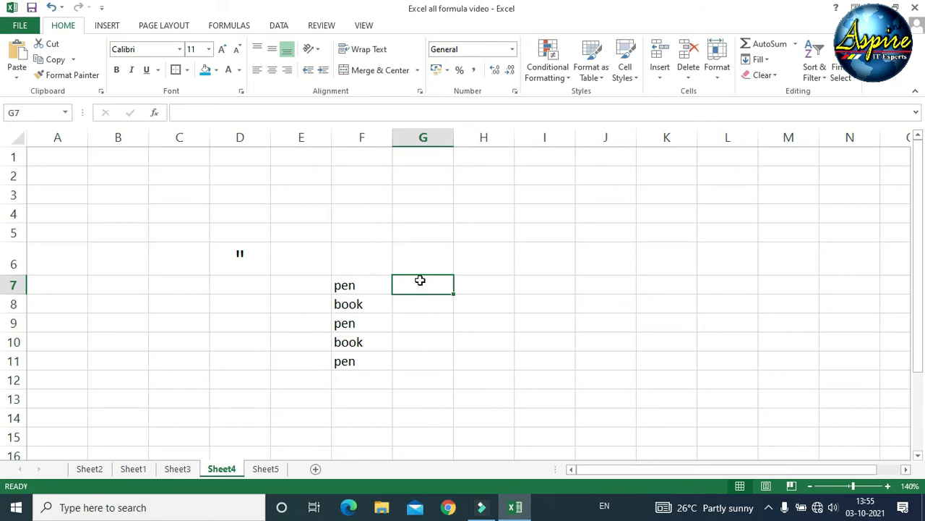
- Enter =UPPER("pen") in G7 to show PEN, then delete it
type("=")
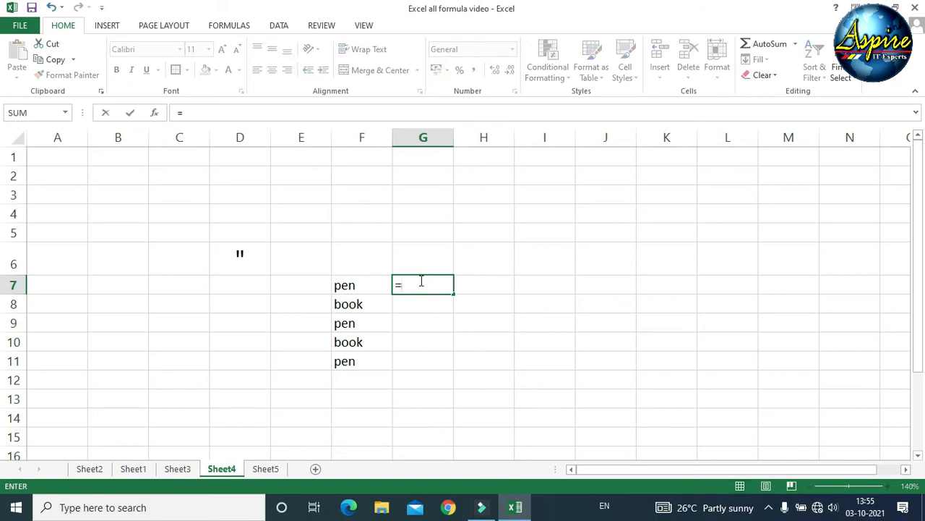
type("UPPER(\"")
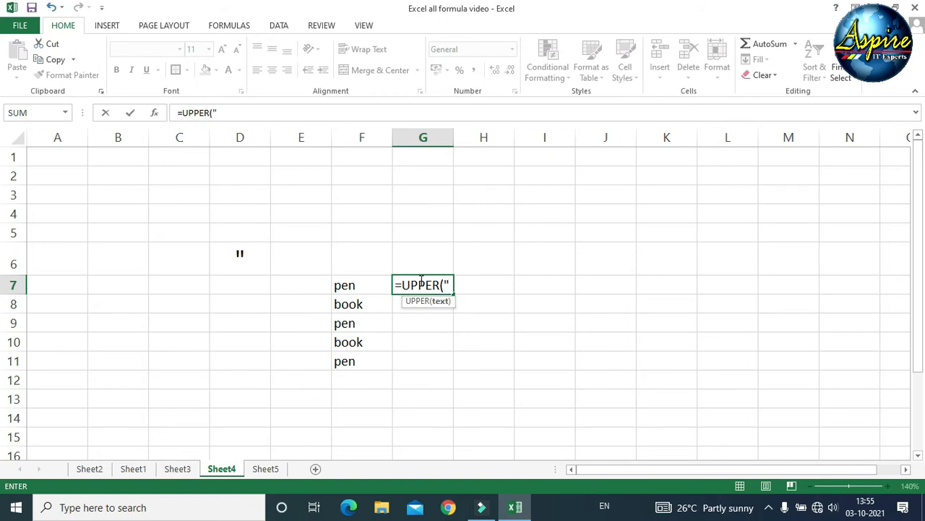
type("pen")
type(")")
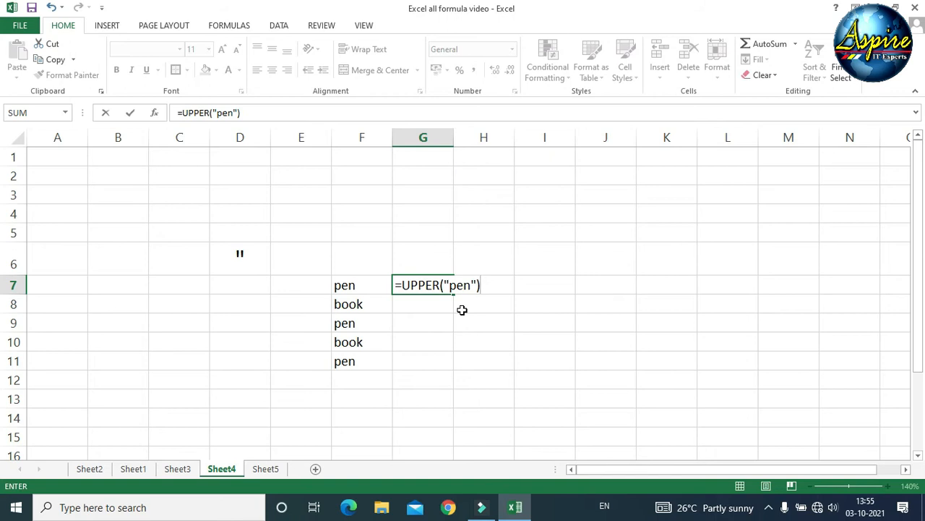
key("Return")
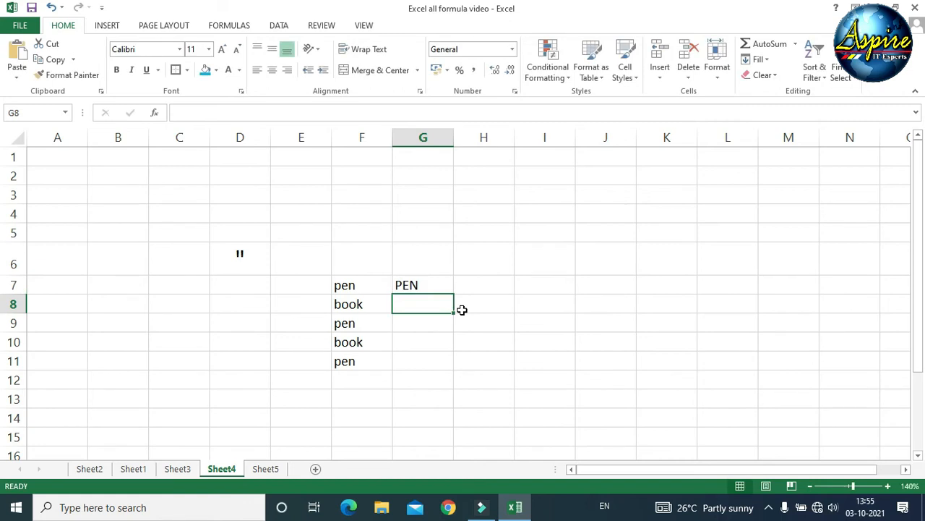
left_click(428, 284)
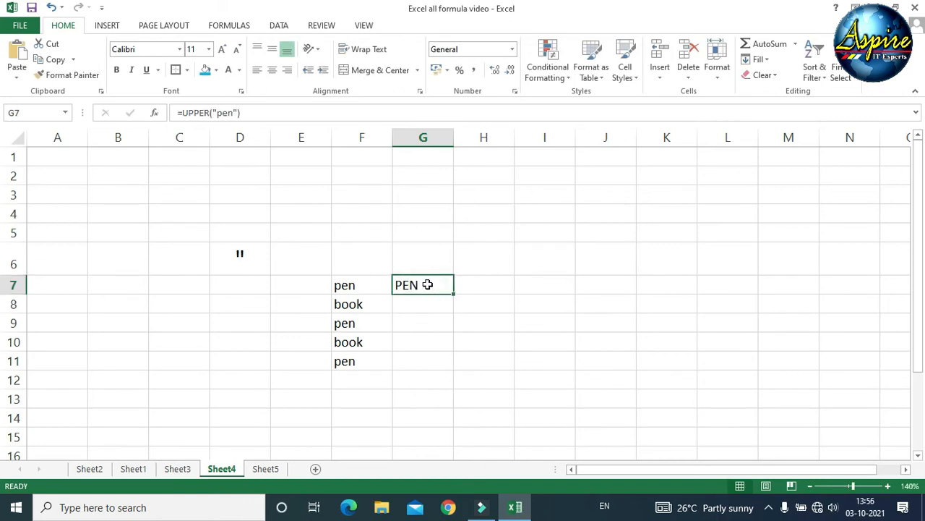
key("Delete")
- Replace the quote-mark label in D6 with an ampersand (&), then go to Sheet3
left_click(425, 327)
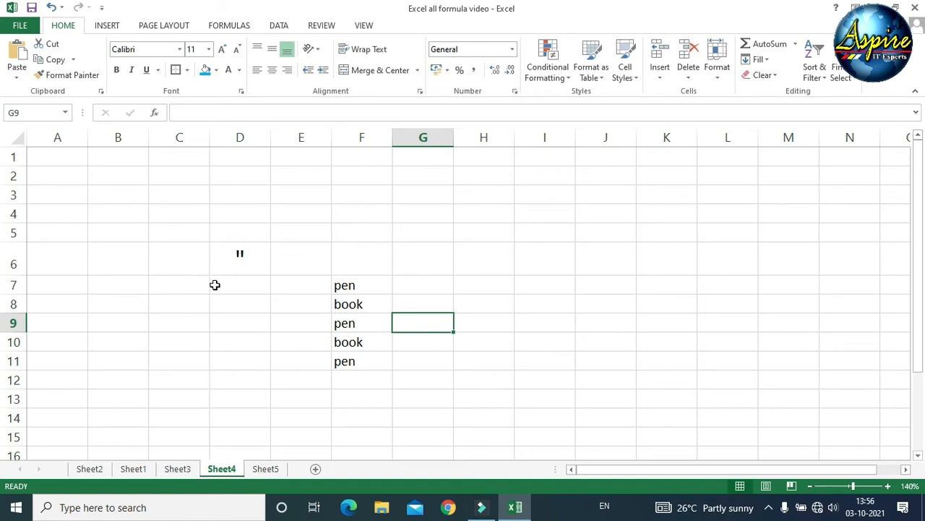
left_click(424, 328)
left_click(245, 254)
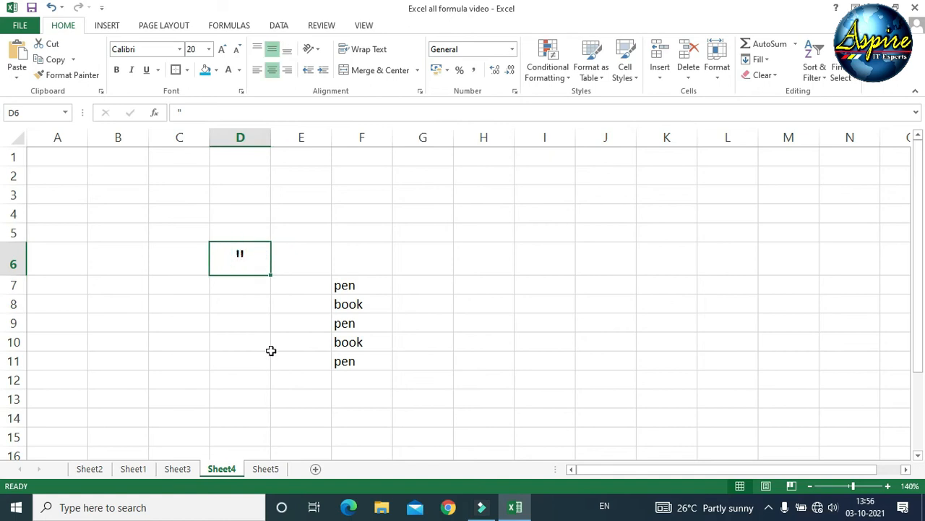
type("&")
key("Return")
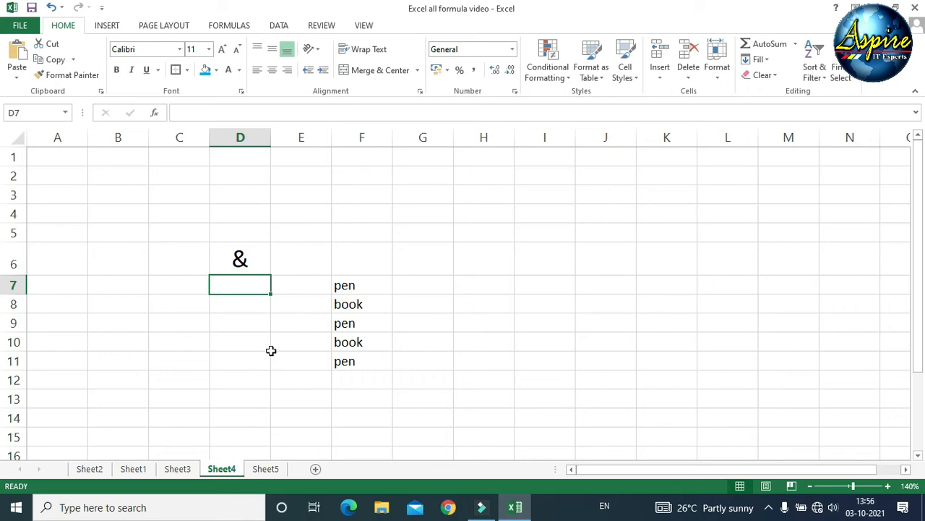
key("ctrl+Page_Up")
left_click(355, 332)
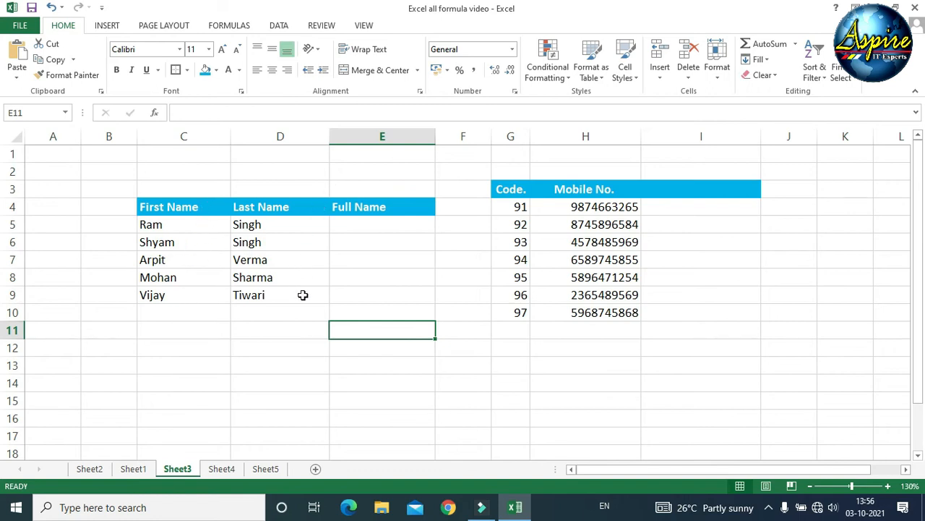
- Start a formula with = in E5, the first Full Name cell
left_click(360, 225)
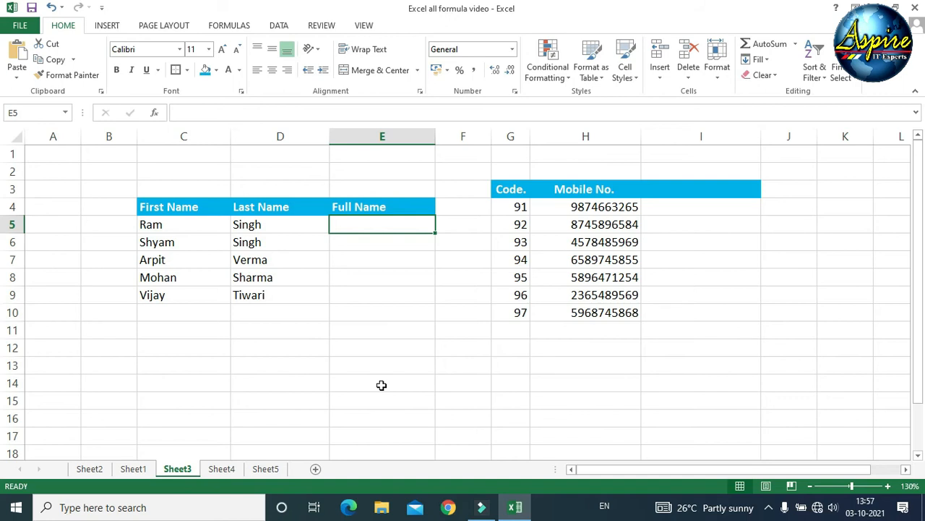
type("=")
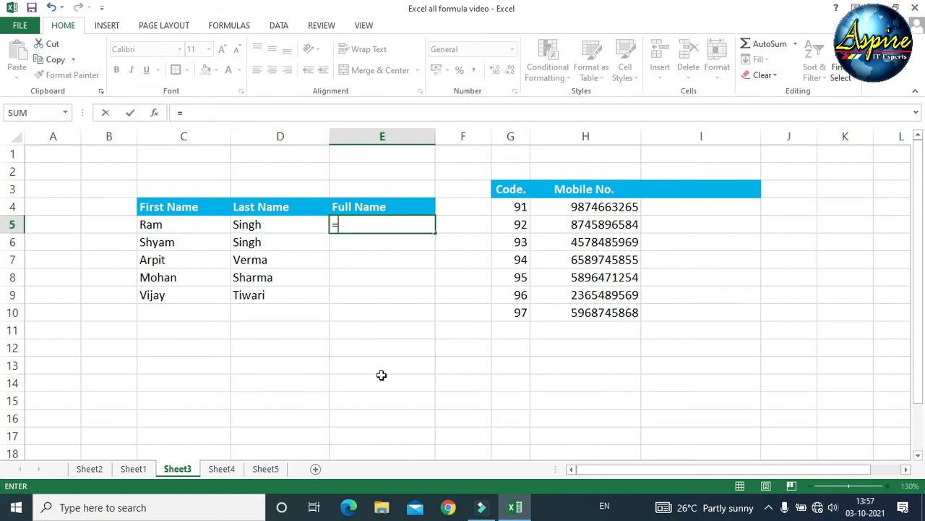
left_click(167, 222)
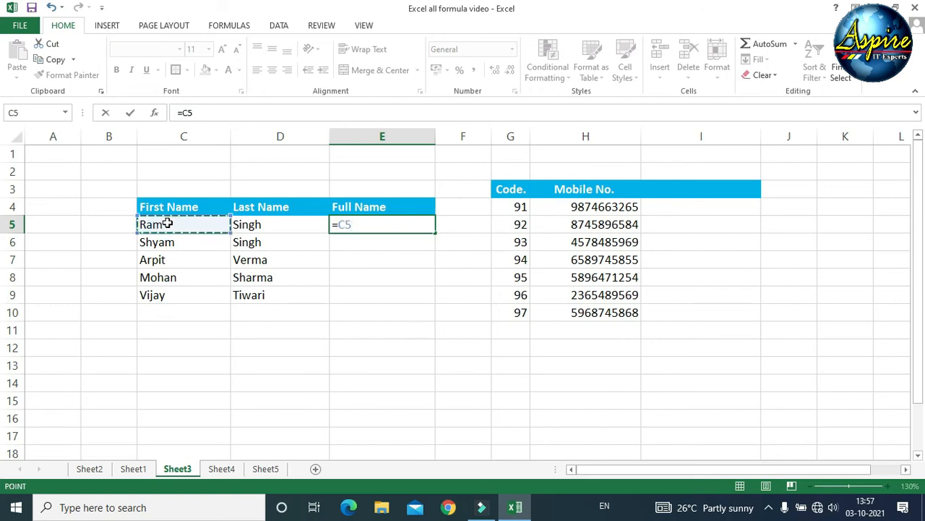
type("&")
left_click(279, 222)
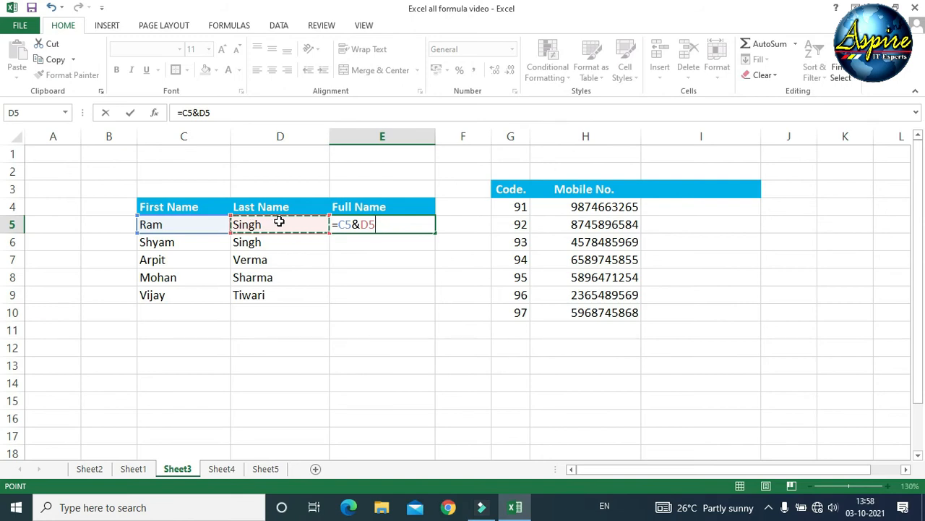
key("Return")
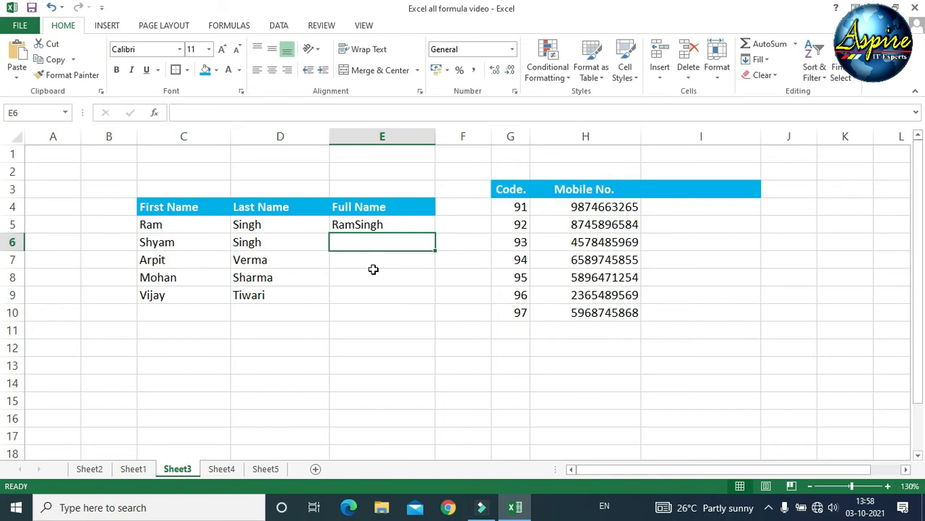
left_click(368, 224)
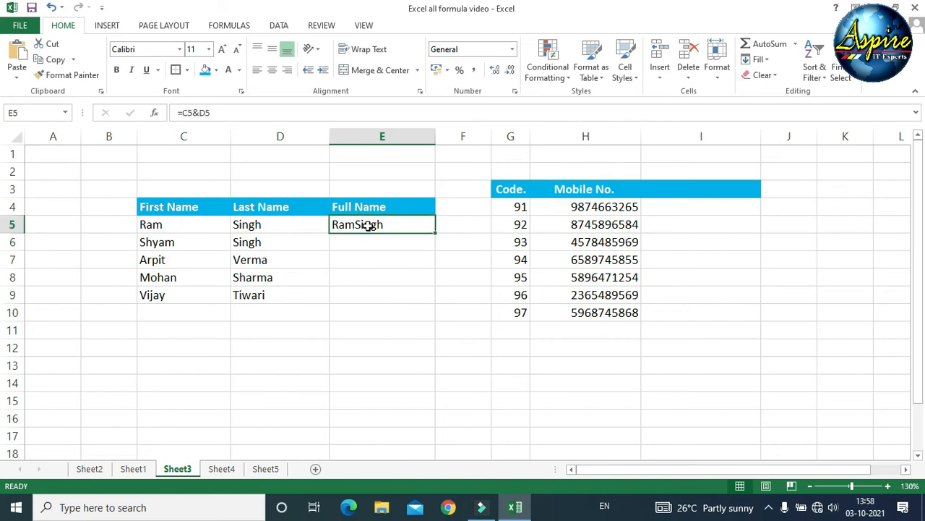
key("Delete")
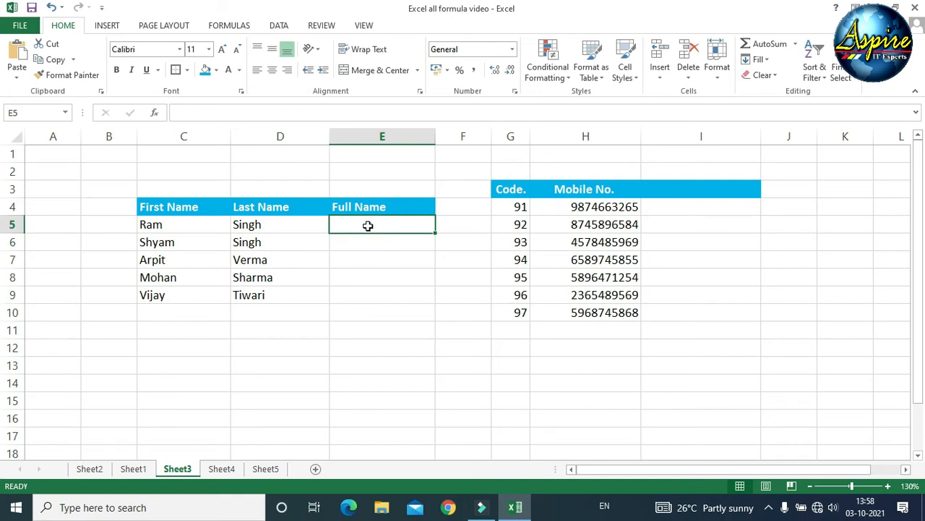
type("=")
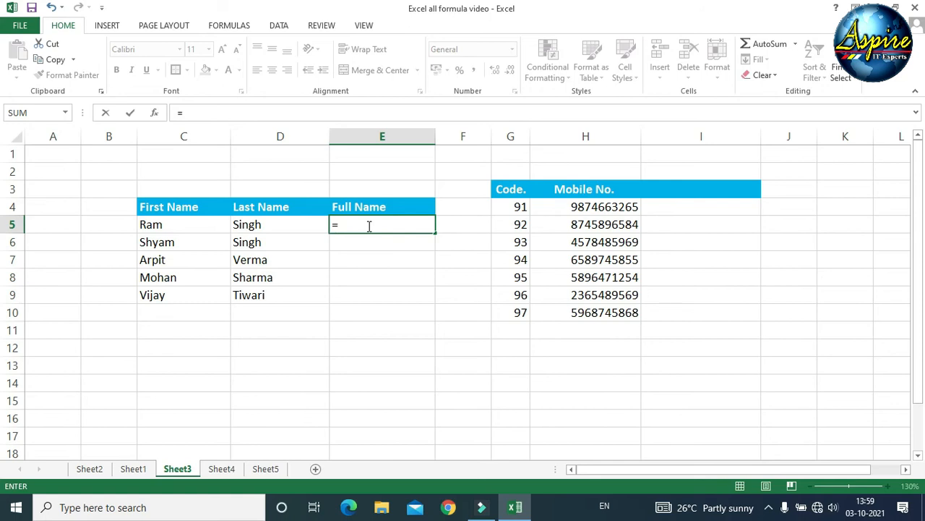
left_click(203, 222)
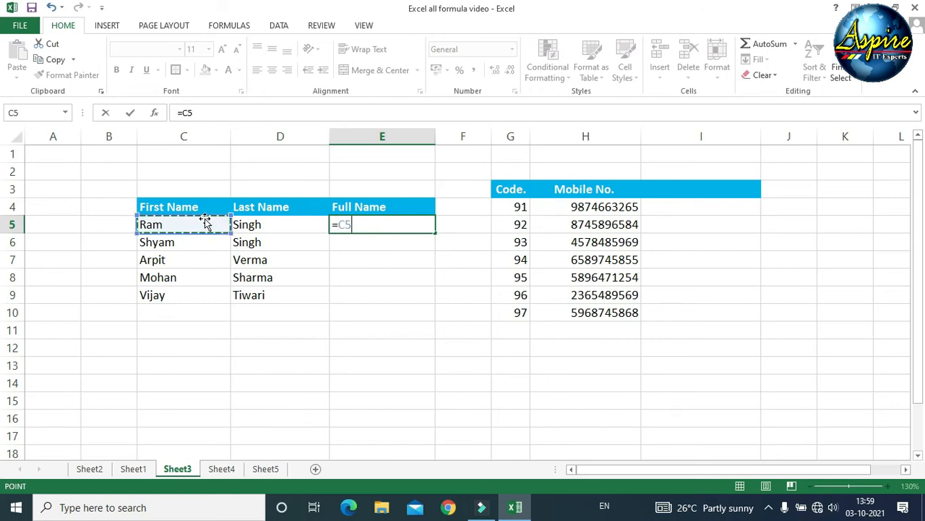
type("&\"")
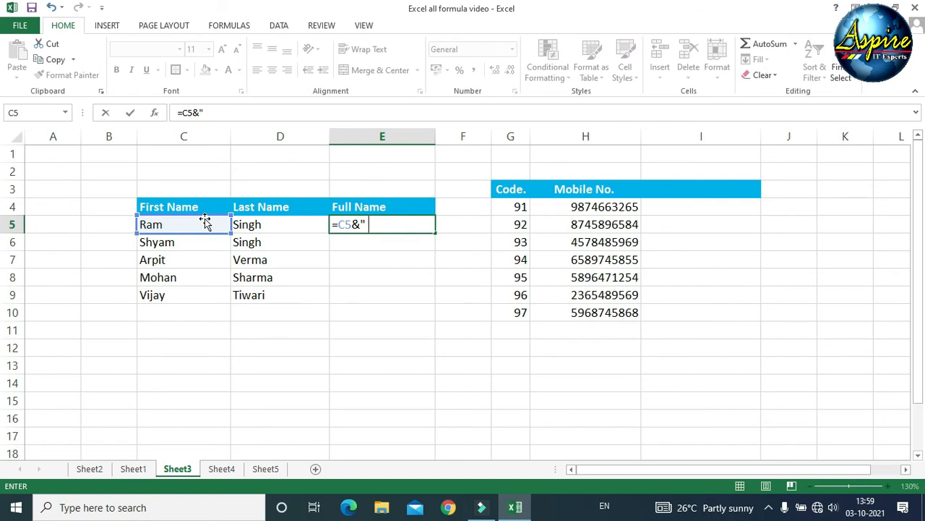
type(" \"")
type("&")
left_click(269, 224)
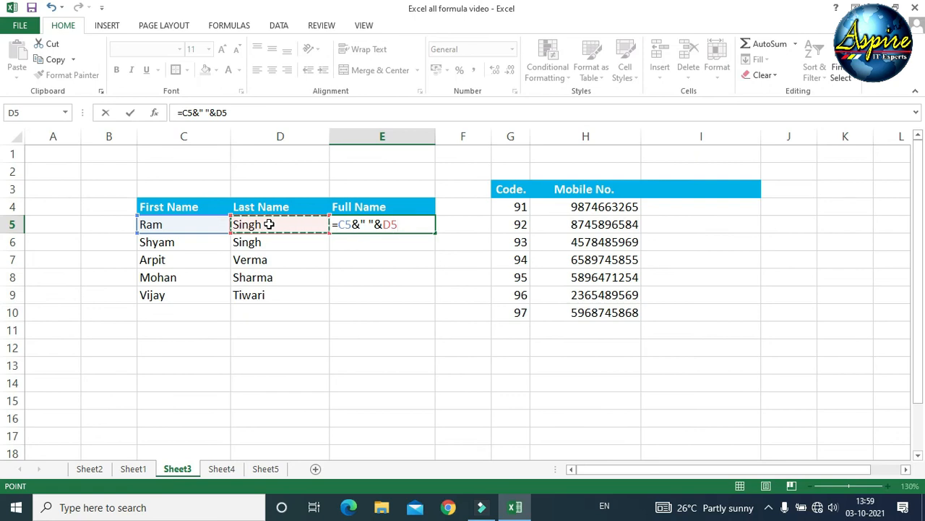
key("Return")
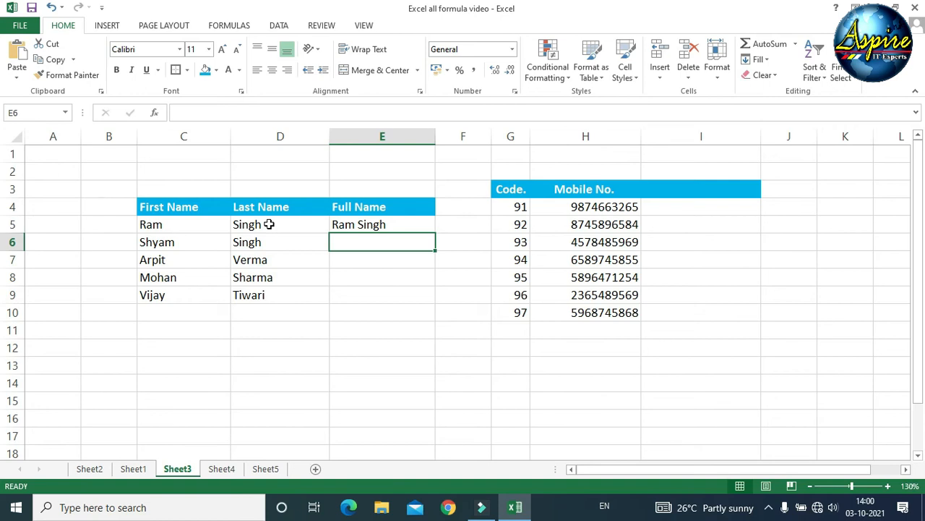
- Enter =G4&H4 in I4 to join code 91 with the first mobile number
left_click(657, 206)
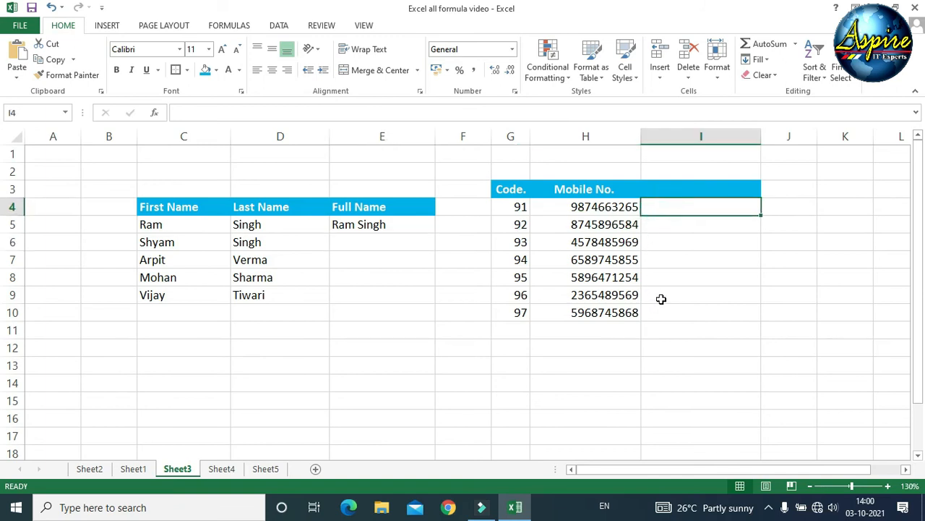
type("=")
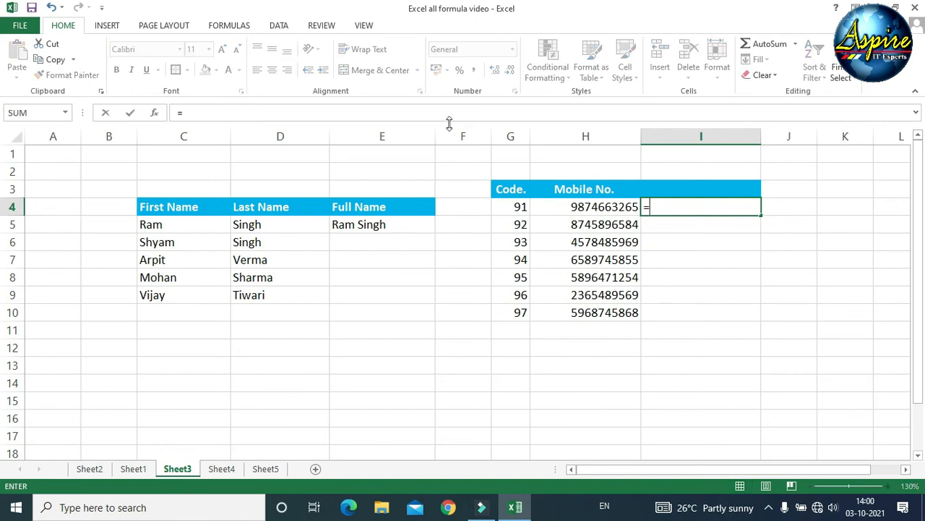
left_click(514, 208)
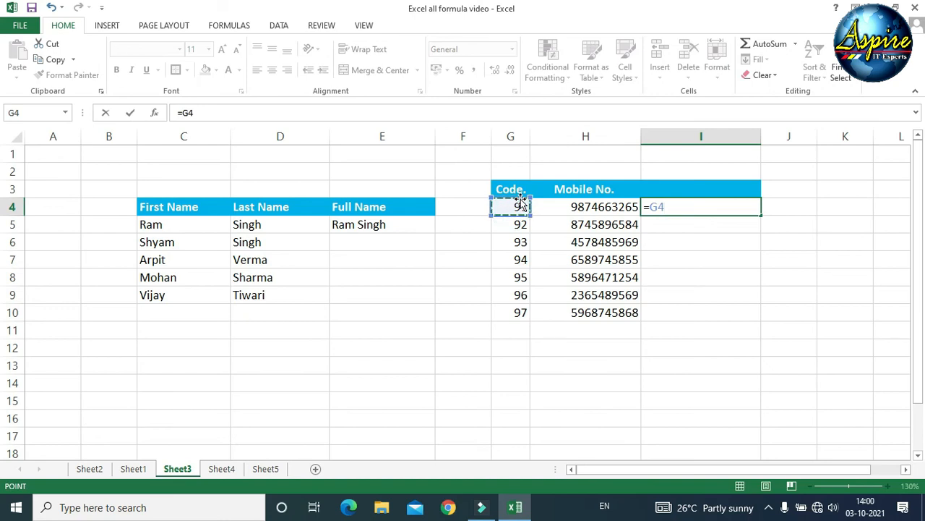
type("&")
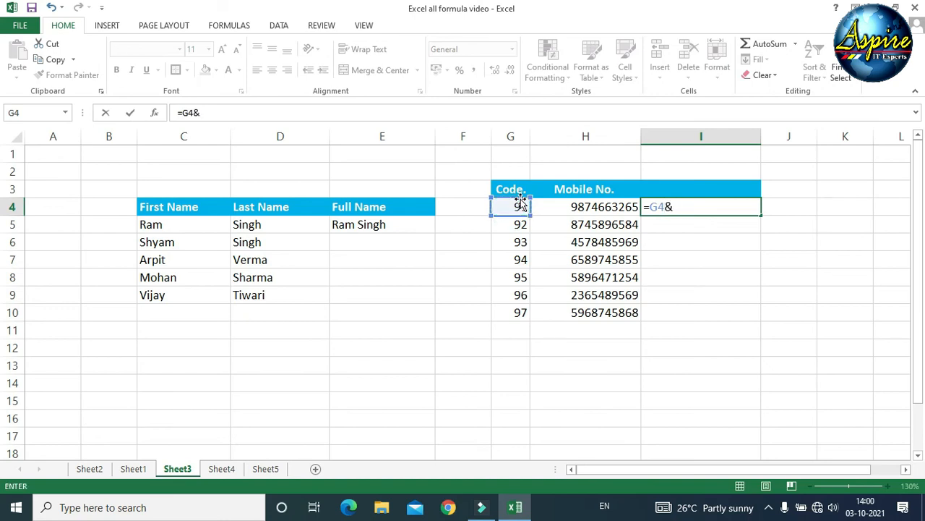
left_click(565, 205)
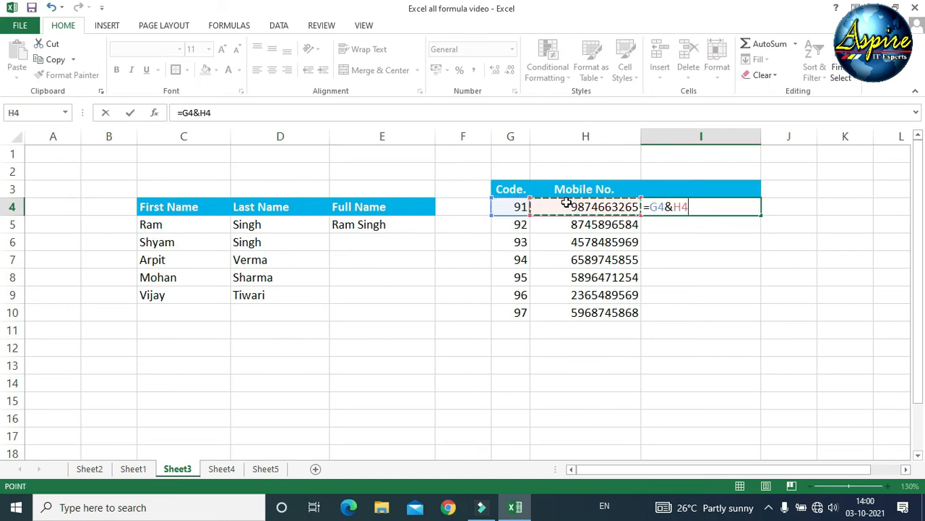
key("Return")
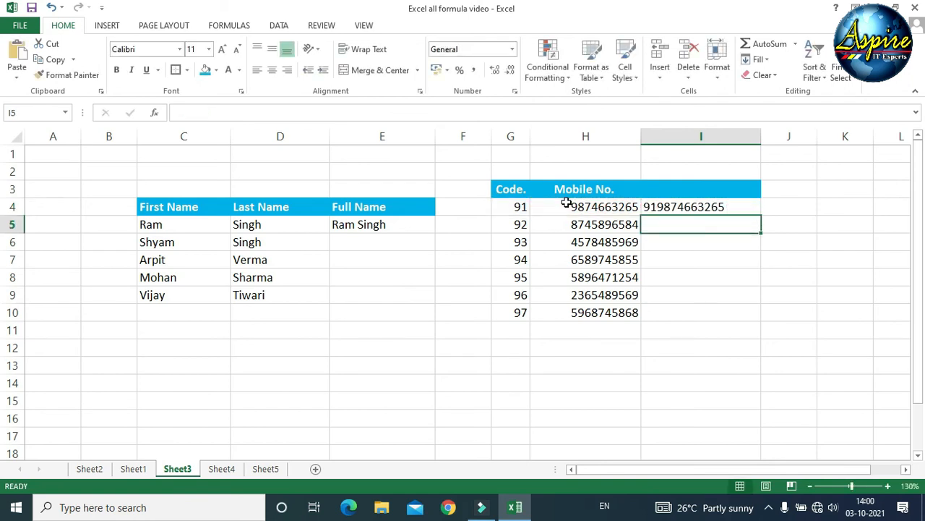
- Replace the I4 formula with +91, which Excel displays as plain 91
left_click(691, 204)
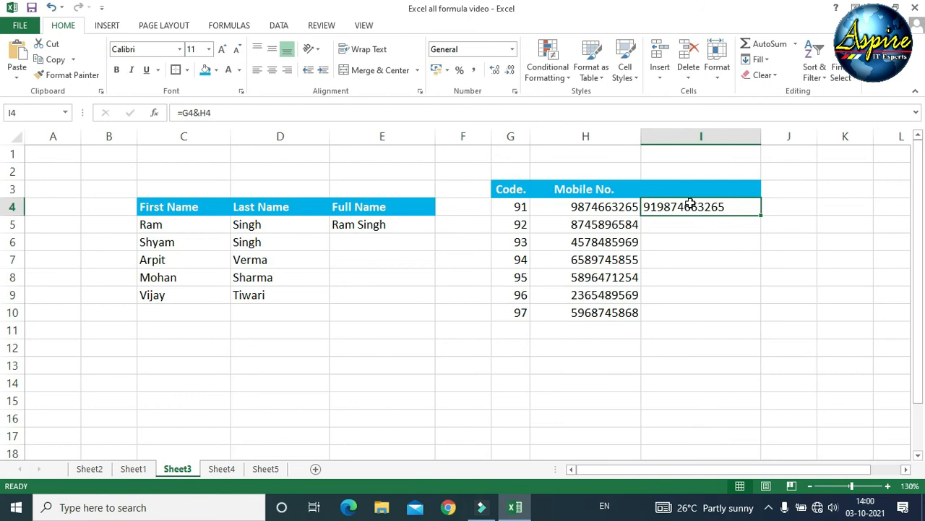
key("Delete")
left_click(691, 203)
type("+91")
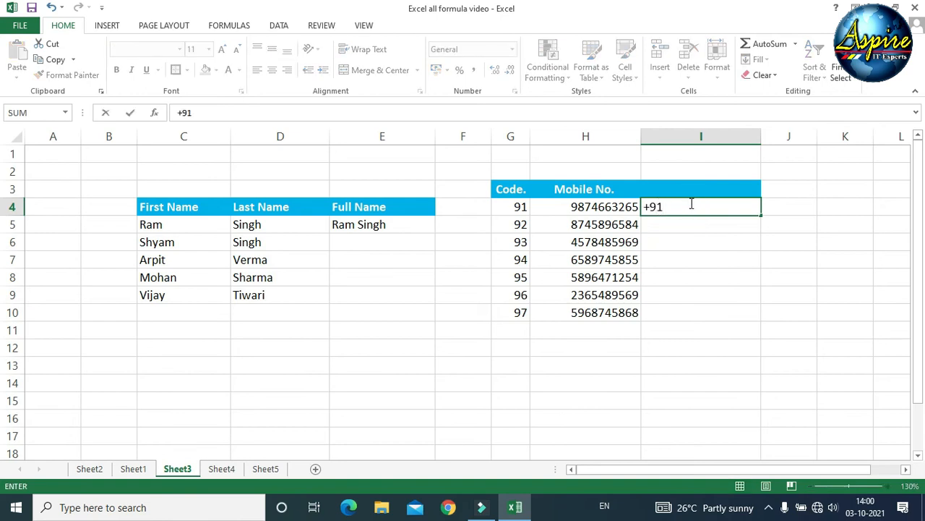
key("Return")
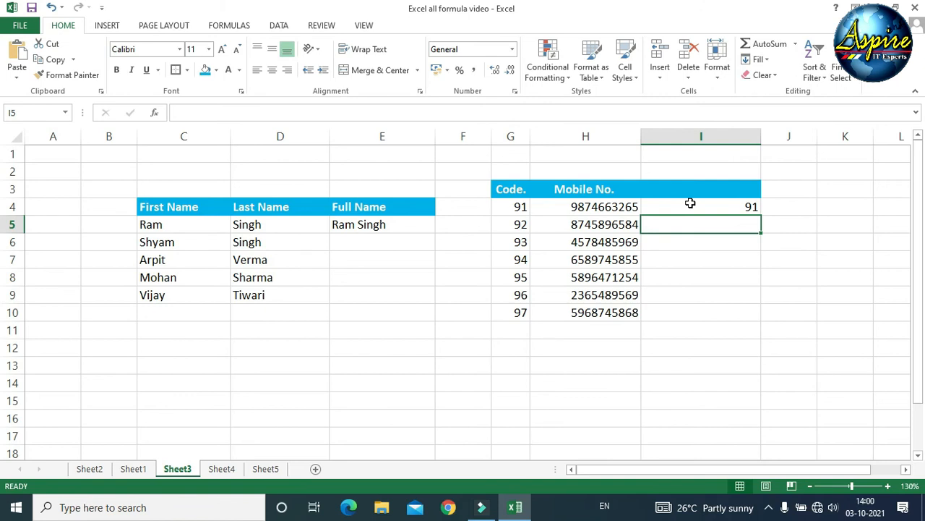
left_click(690, 204)
key("Delete")
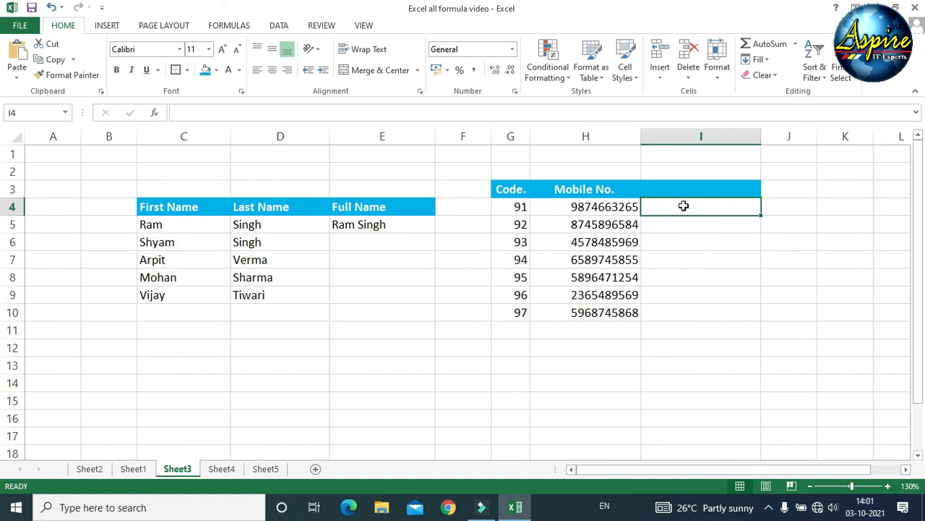
type("=\"")
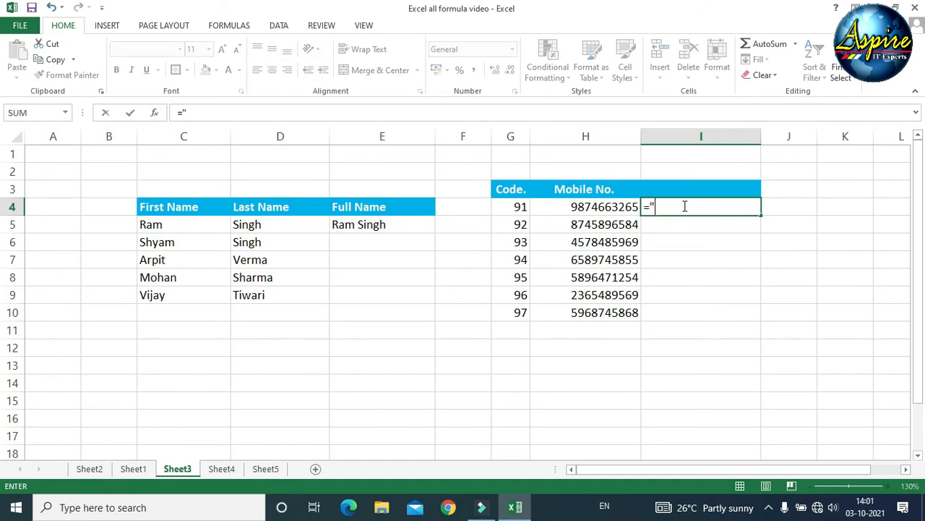
type("+\"&")
left_click(513, 203)
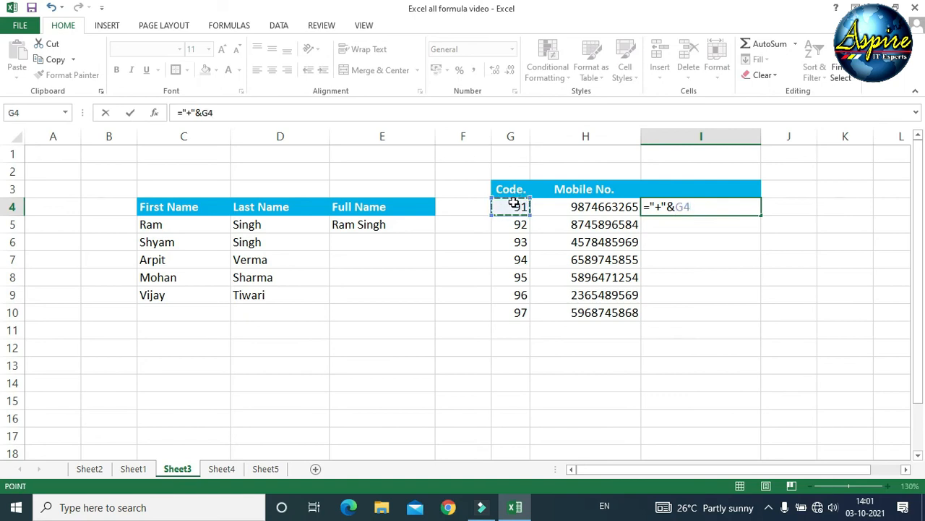
type("&")
left_click(557, 208)
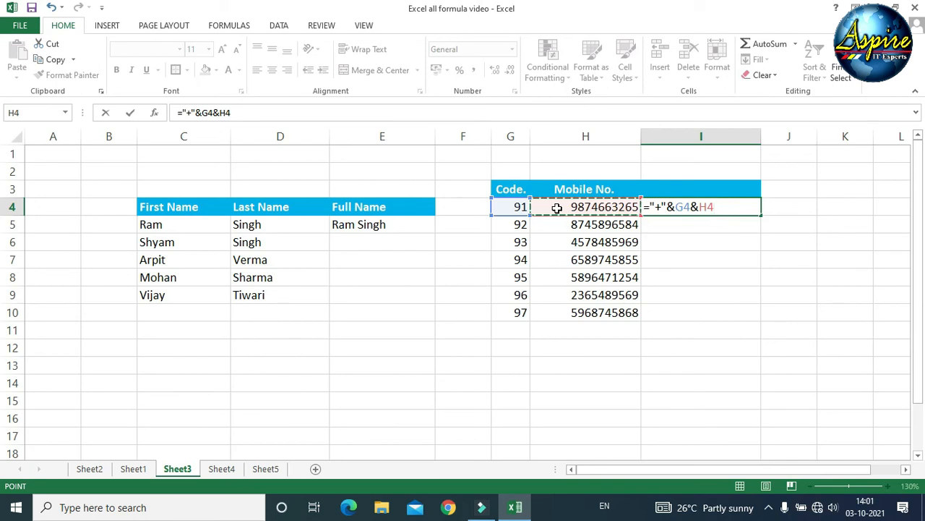
key("Return")
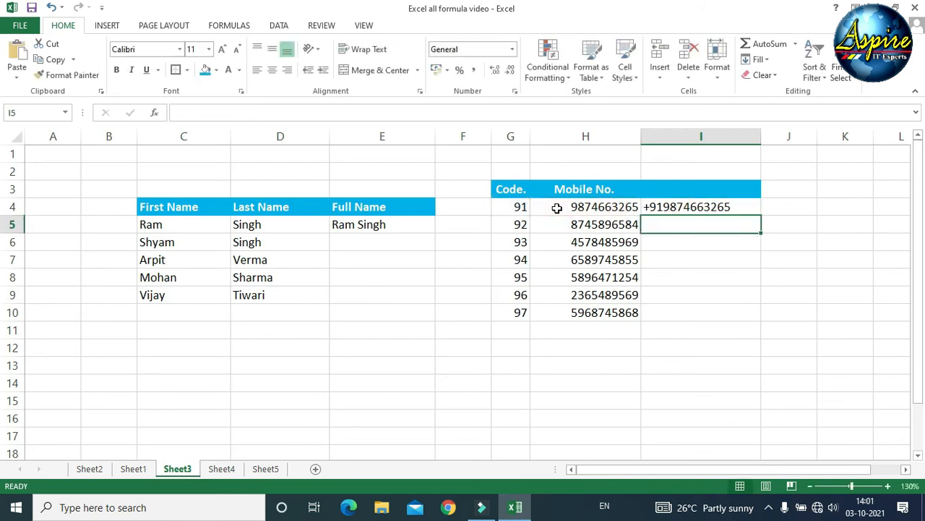
- Fill the I4 phone formula down to I10, prefixing each number with +91 to +97
left_click(665, 206)
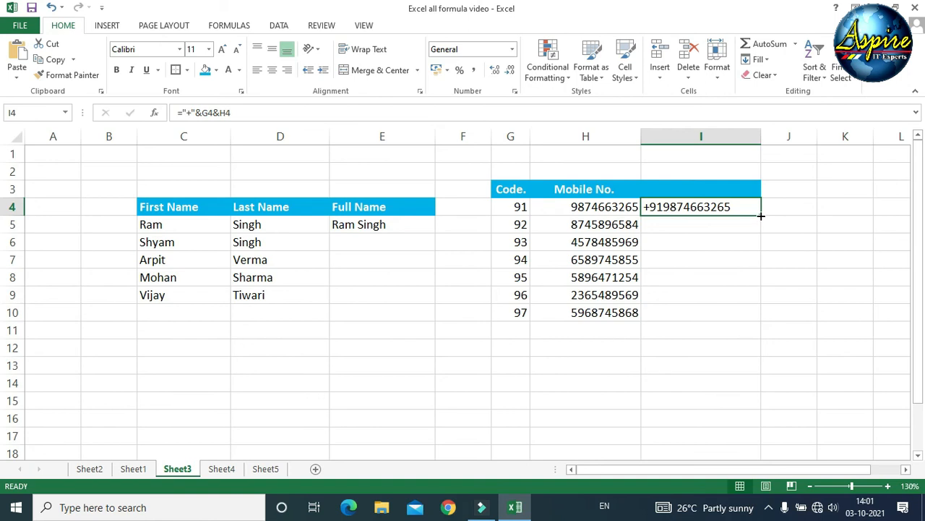
left_click_drag(761, 215, 755, 317)
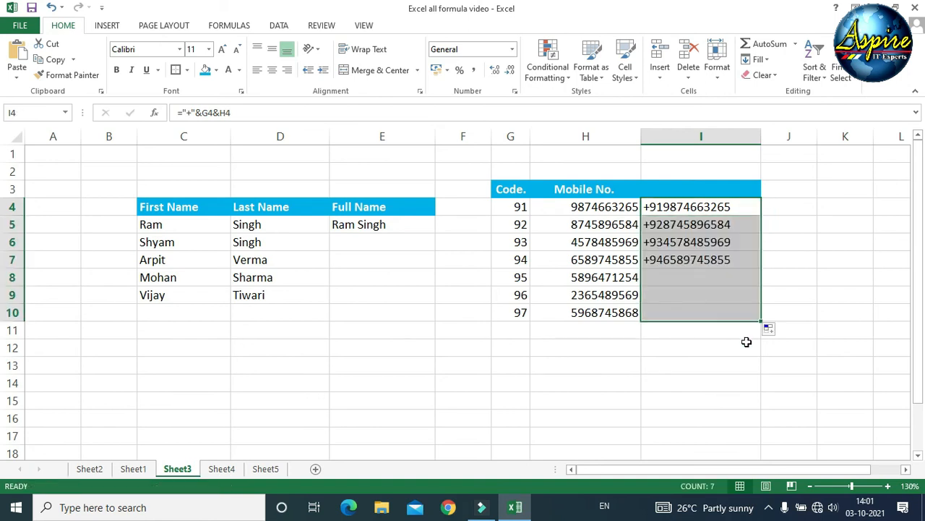
left_click(710, 391)
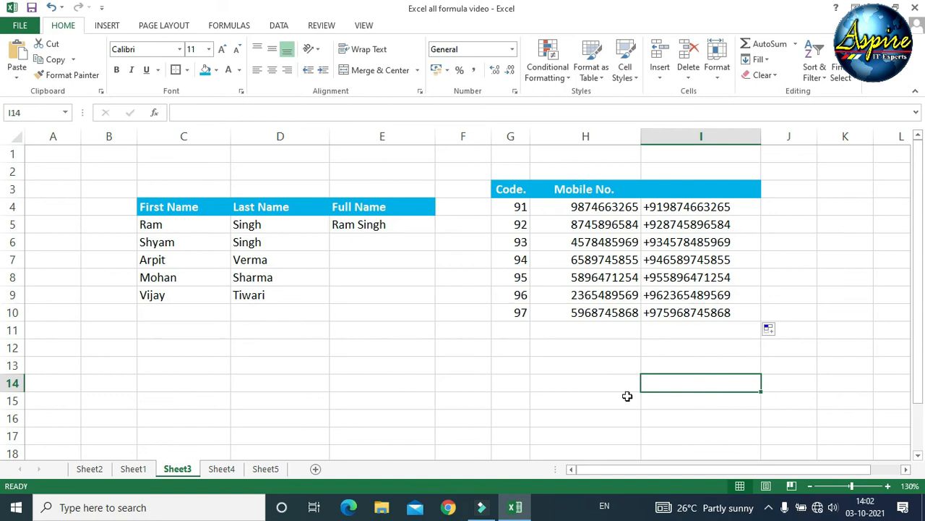
left_click(365, 225)
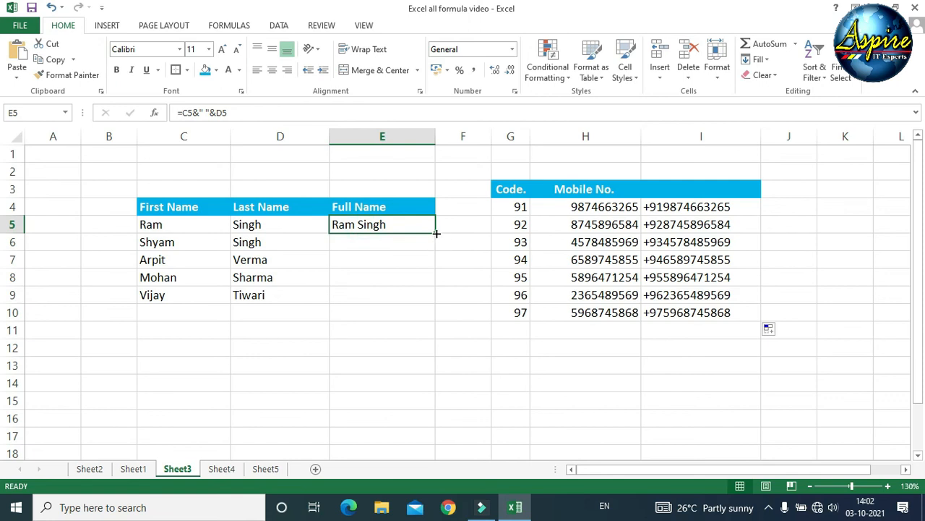
left_click_drag(436, 233, 437, 306)
left_click(384, 382)
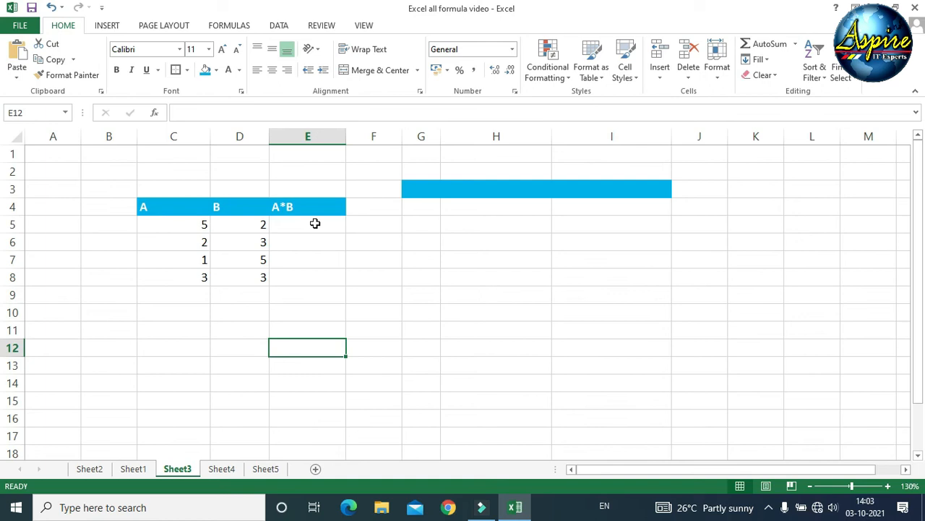
- Remove a stray equals sign from E12 and select the A and B values in C5:D8
type("=")
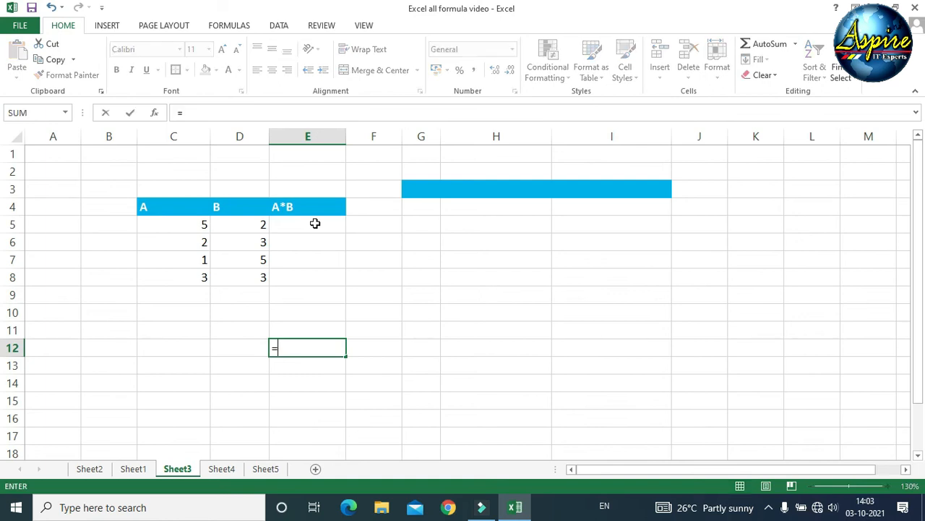
key("BackSpace")
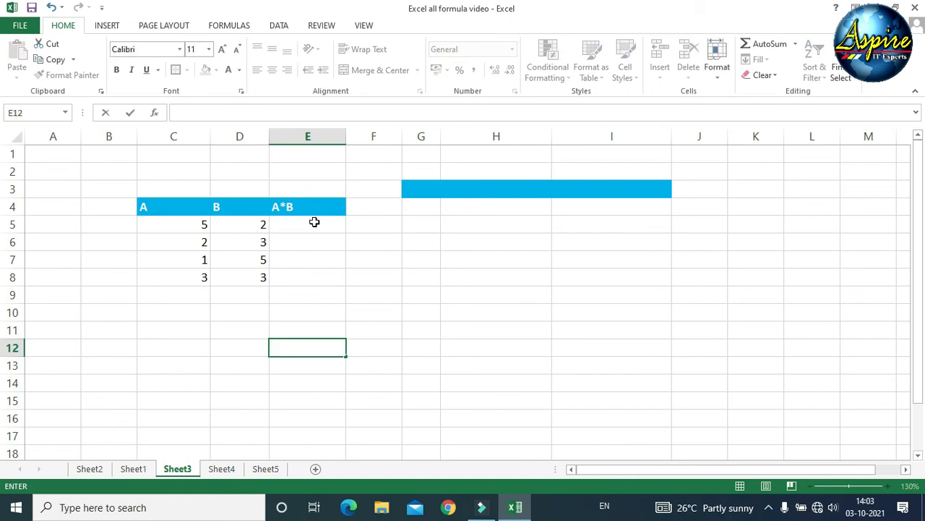
left_click(313, 223)
left_click_drag(179, 220, 180, 282)
left_click_drag(245, 225, 249, 279)
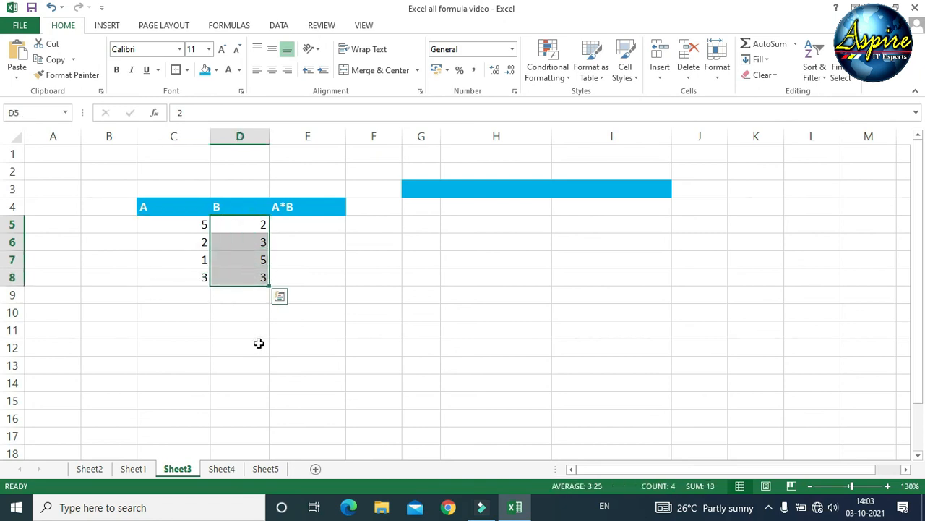
- Enter =C5*D5 in E5 so the first A*B product shows 10
left_click(295, 225)
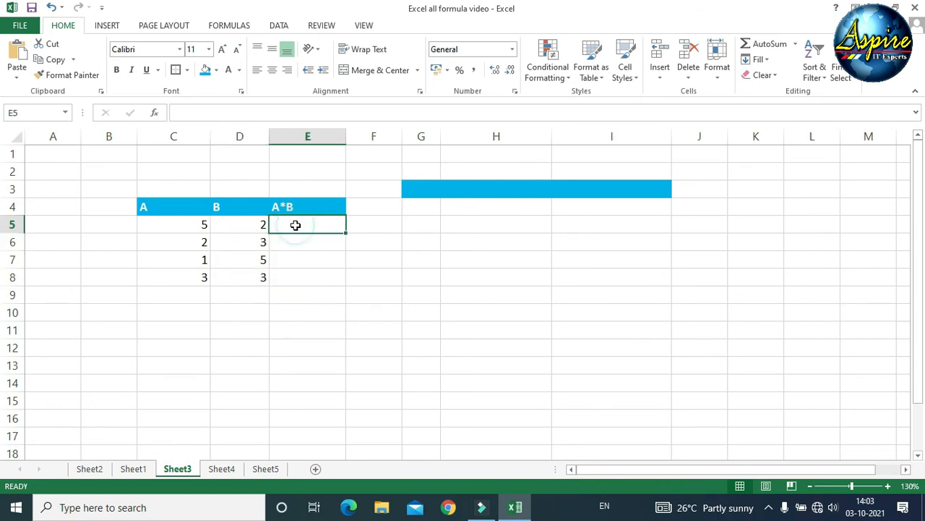
type("=")
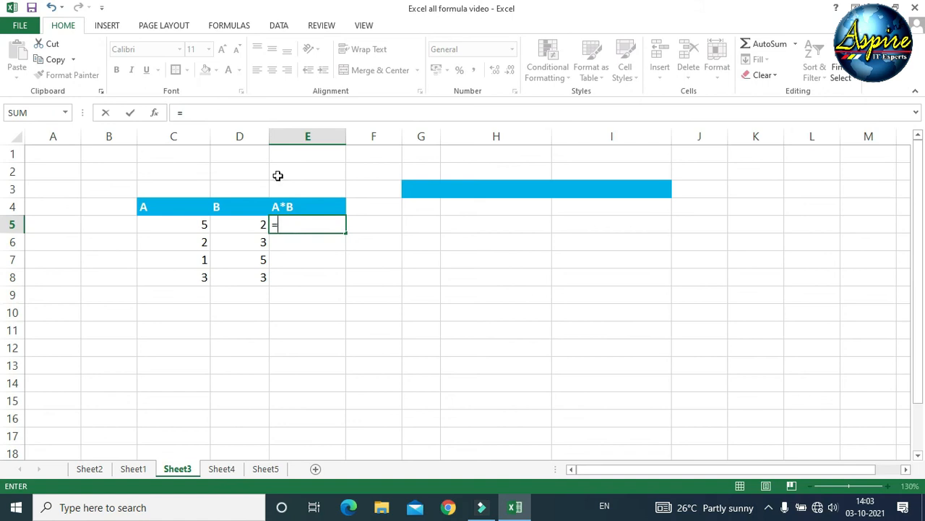
left_click(193, 226)
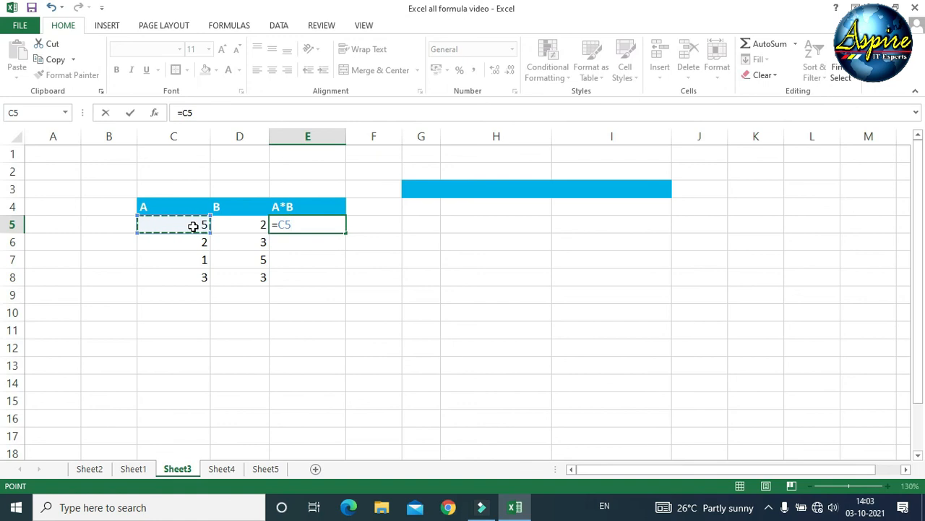
type("*")
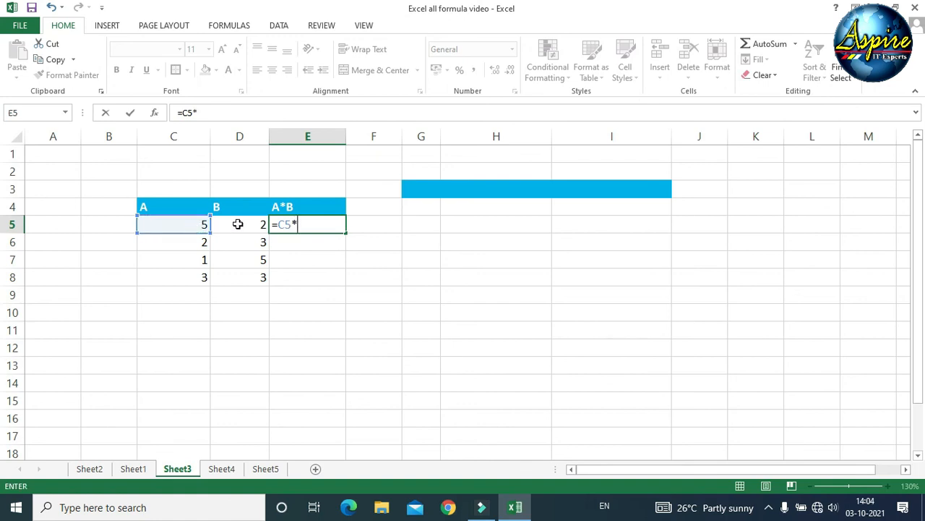
left_click(238, 224)
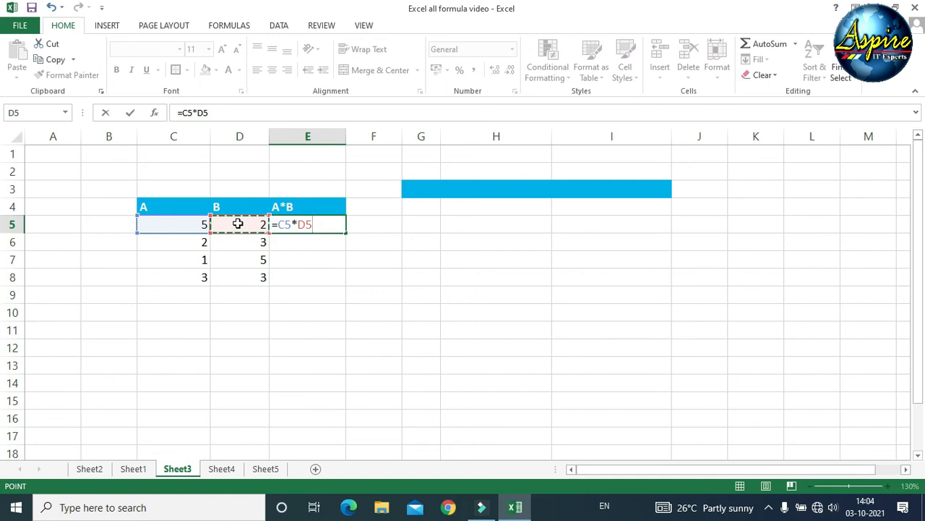
key("Return")
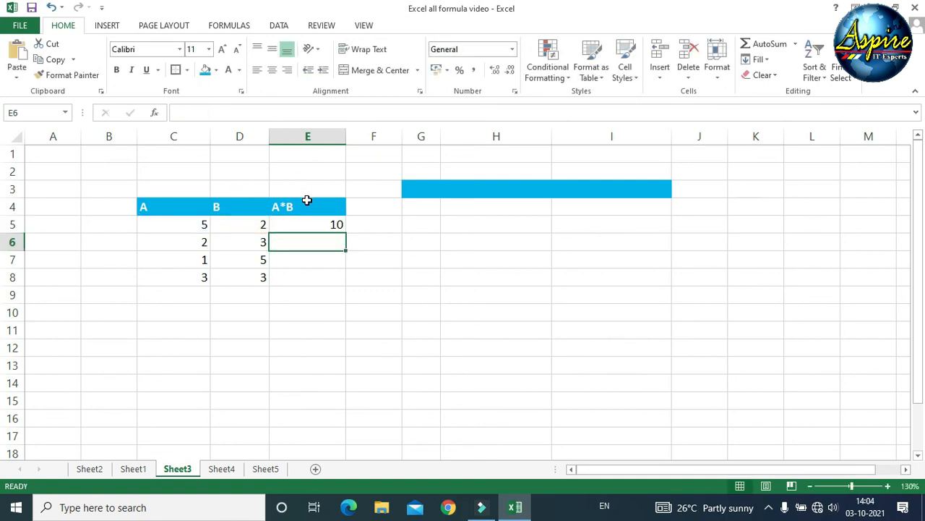
- Fill the E5 product formula down toward row 8, then clear the filled cells below E5
left_click(307, 224)
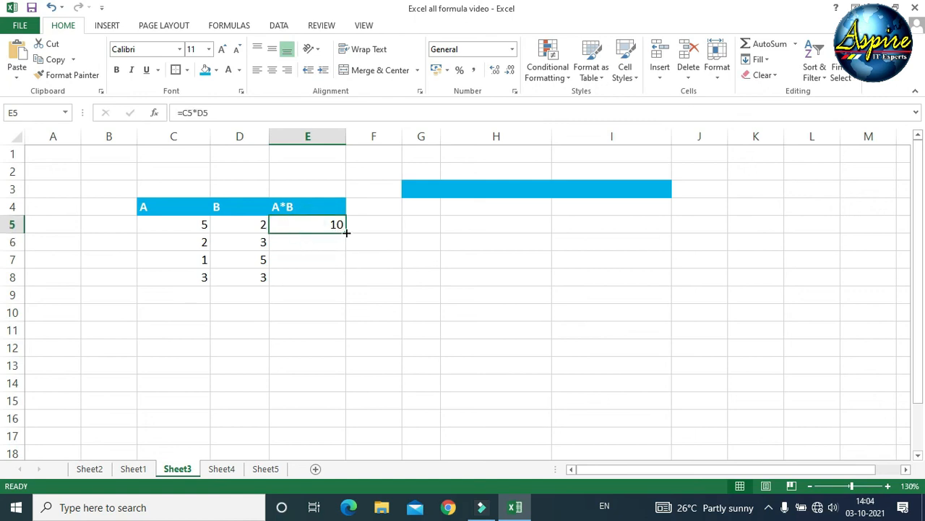
left_click_drag(346, 235, 352, 280)
left_click(324, 351)
left_click(214, 329)
left_click(304, 341)
left_click(194, 243)
left_click(237, 243)
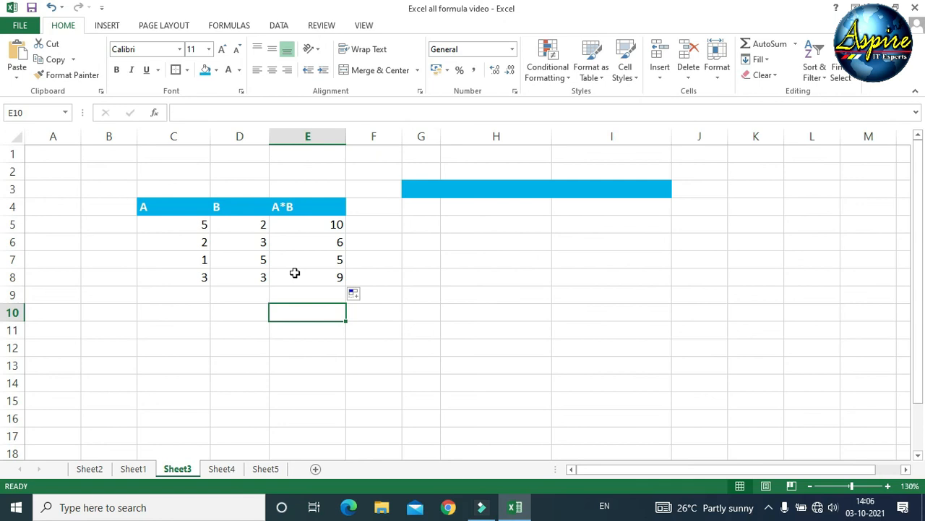
left_click(296, 224)
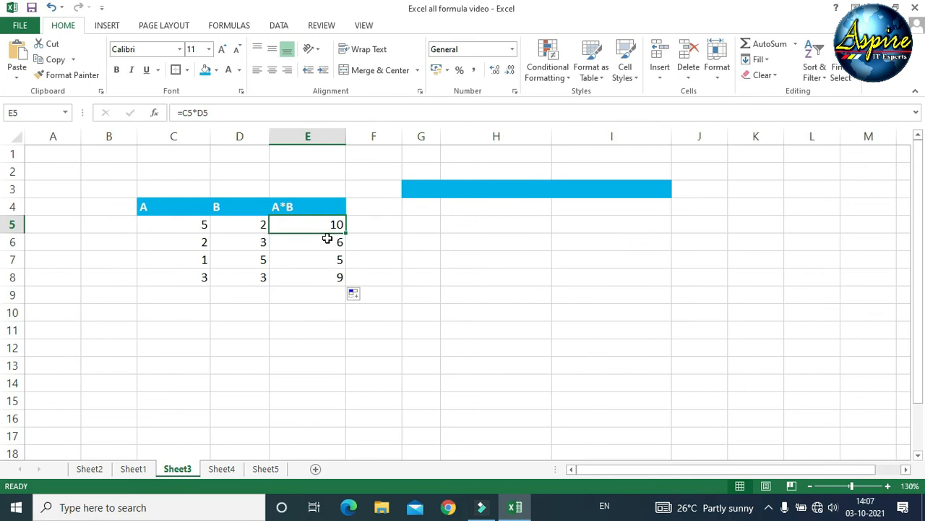
left_click_drag(326, 242, 331, 292)
key("Delete")
- Copy =C5*D5 into E6 and E7 so they show 6 and 5
left_click(331, 225)
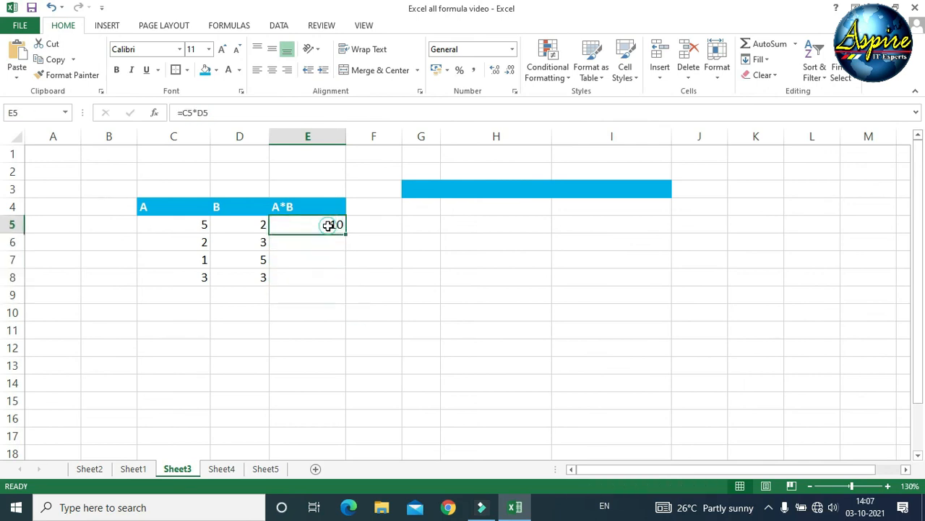
left_click_drag(346, 236, 346, 245)
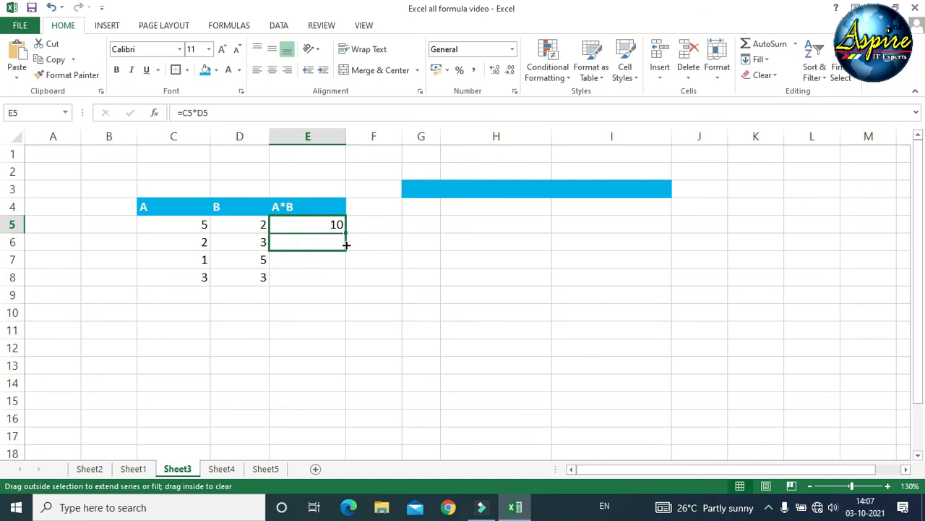
left_click_drag(346, 245, 346, 246)
left_click(316, 301)
left_click(316, 242)
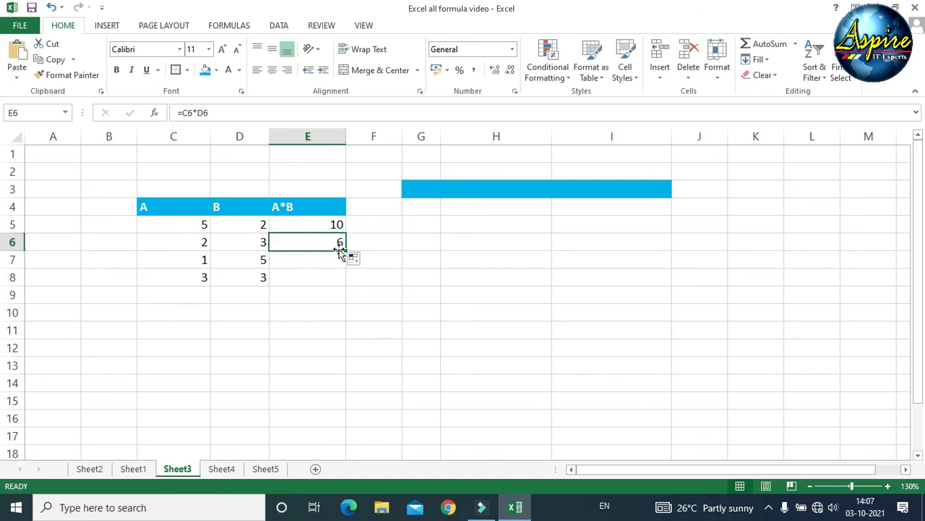
left_click_drag(346, 250, 345, 267)
left_click(311, 262)
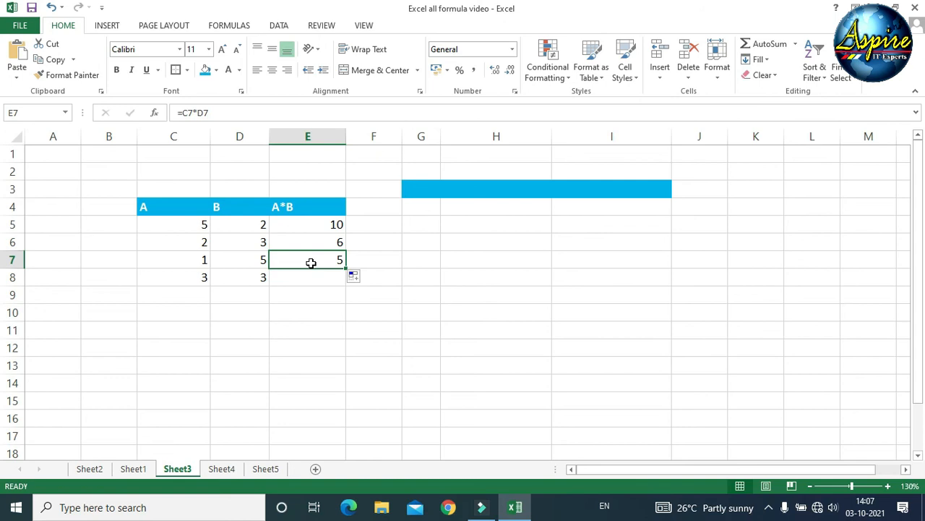
left_click(309, 312)
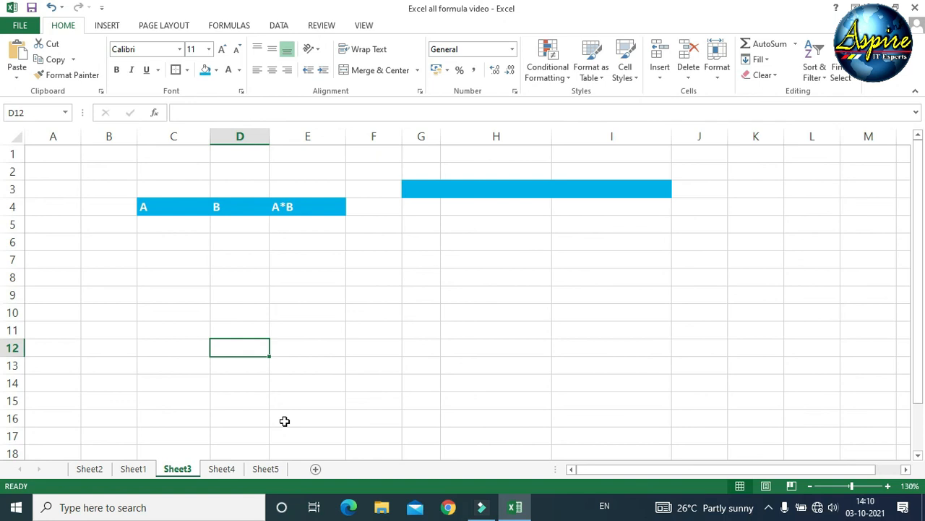
- Enter a ^ symbol in D12 and enlarge its text to 22 point
type("^")
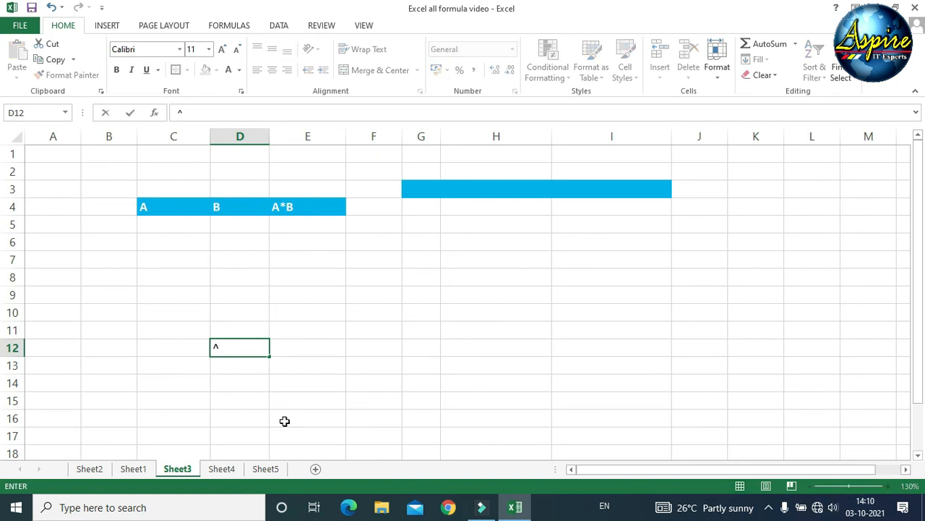
key("Return")
left_click(228, 344)
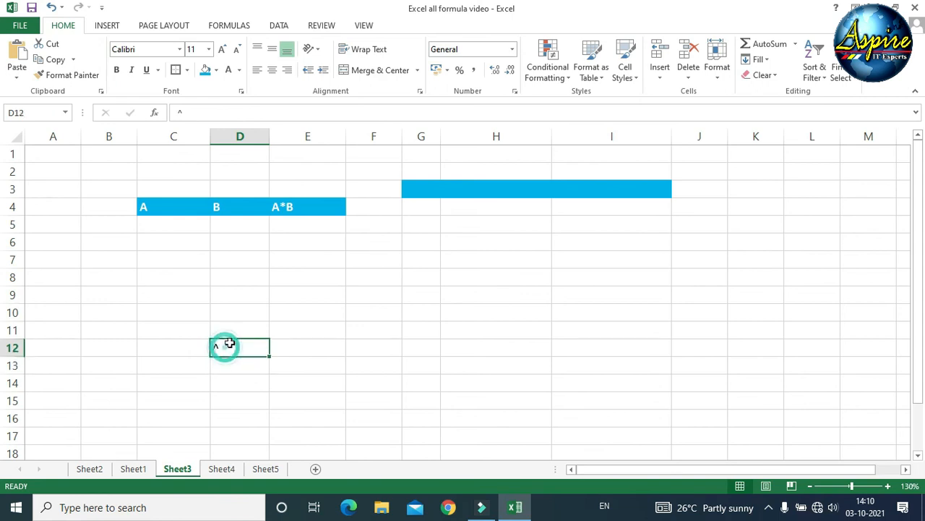
left_click(220, 48)
left_click(220, 48)
left_click(220, 49)
left_click(220, 48)
left_click(220, 48)
left_click(220, 49)
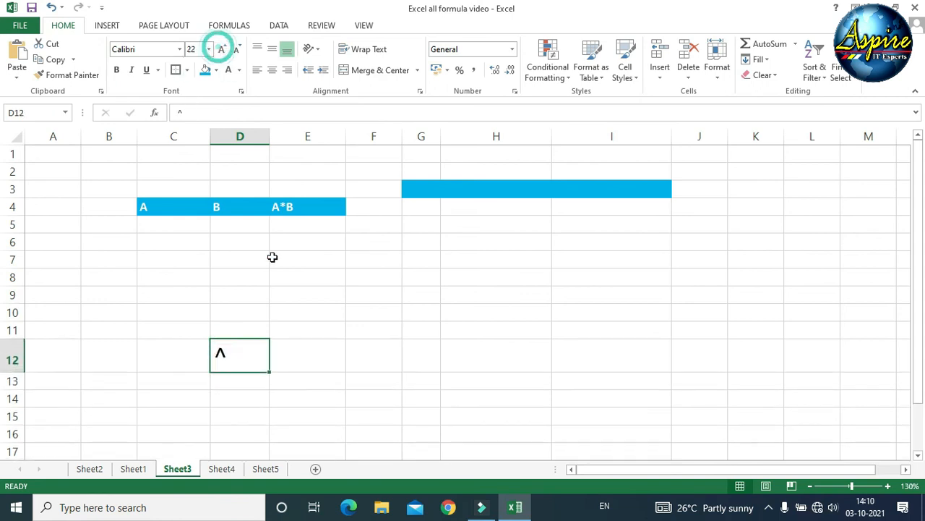
- Delete the caret from D12, leaving the 22-point cell empty and selected
left_click(242, 391)
left_click(234, 359)
key("Delete")
left_click(285, 363)
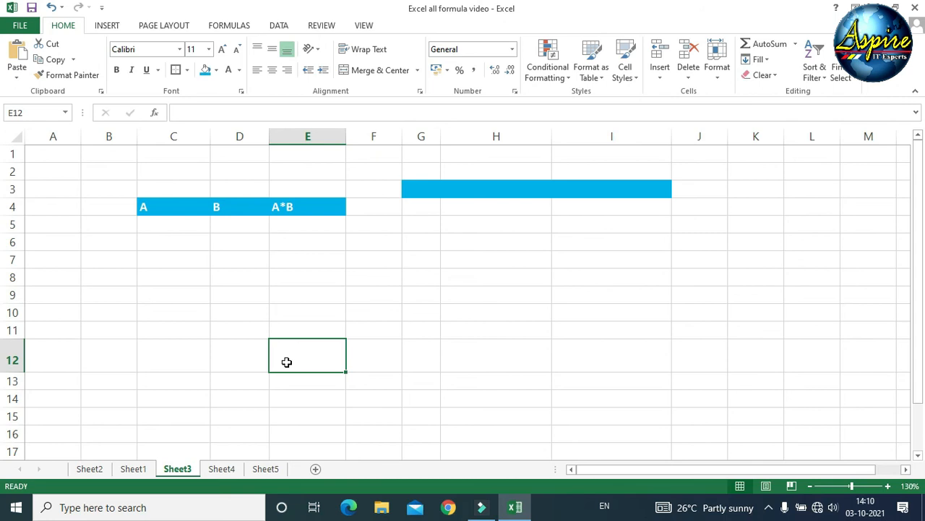
left_click(248, 353)
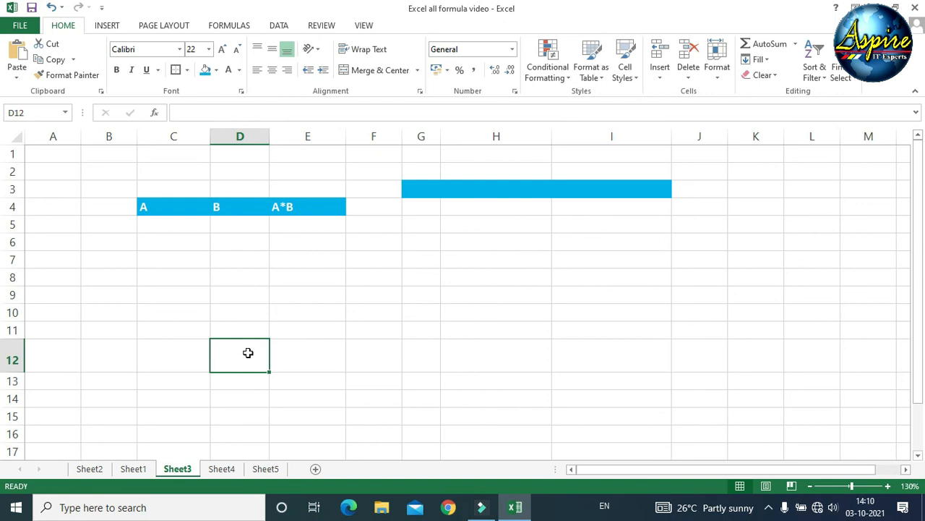
- Enter the formula =2^3 in D12 so it displays 8
type("=")
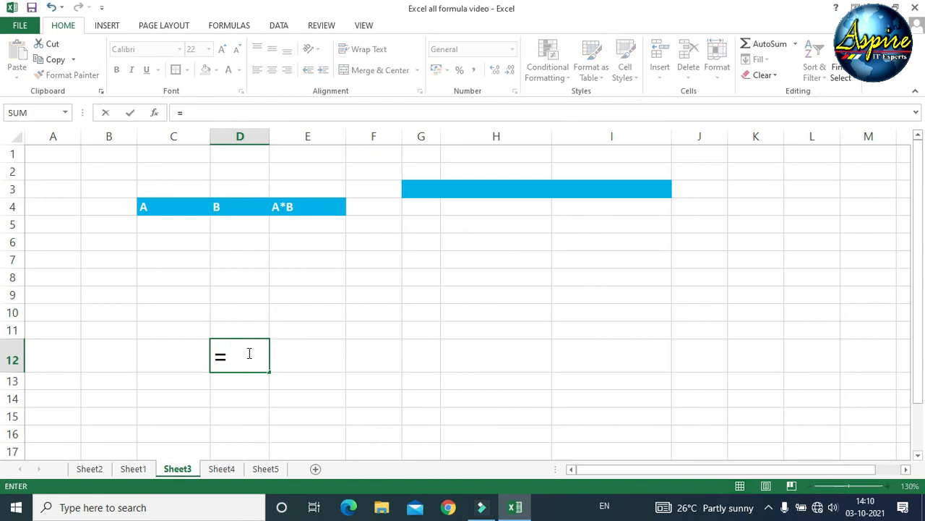
type("2")
type("^3")
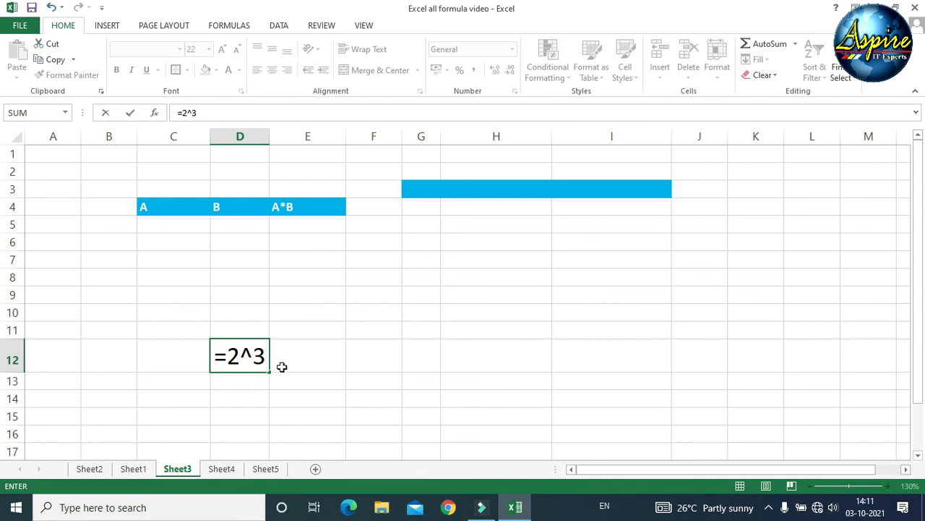
key("Return")
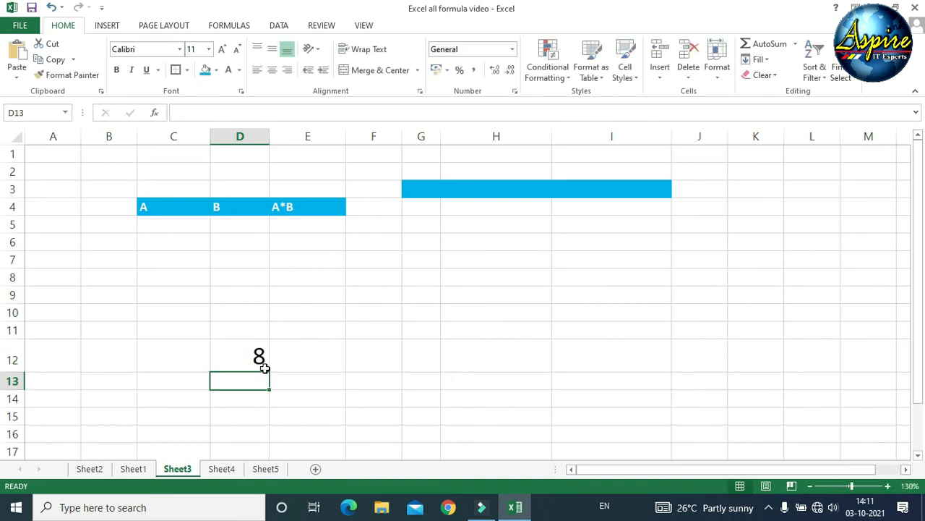
left_click(265, 367)
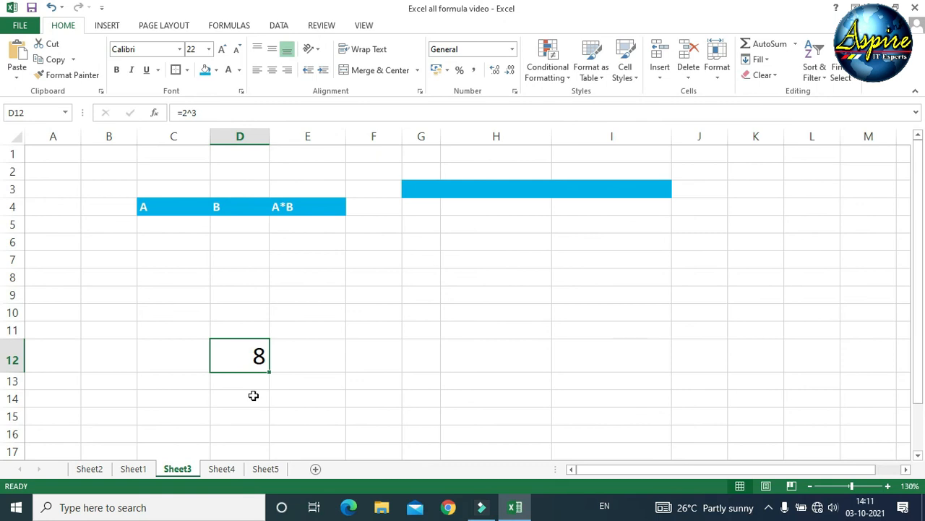
- Replace D12's =2^3 formula with =5^2 so it displays 25
left_click(251, 350)
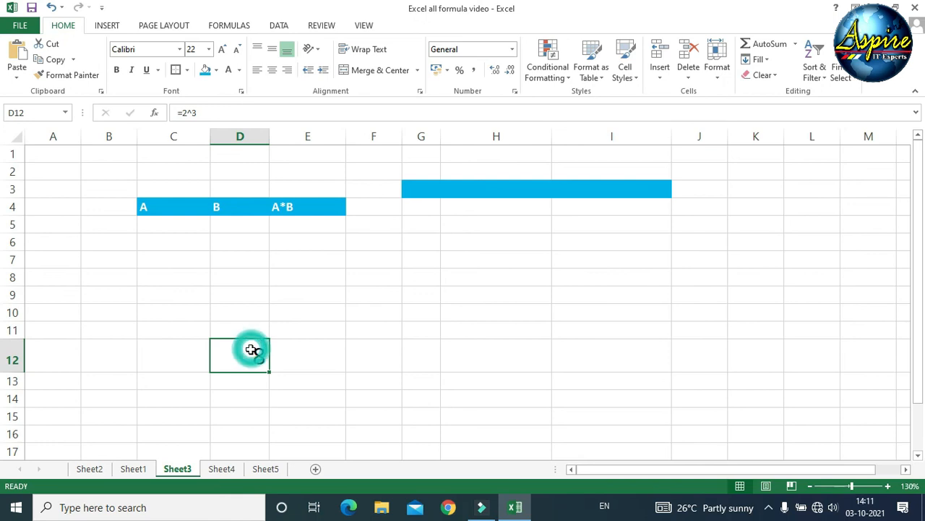
key("Delete")
type("=5^")
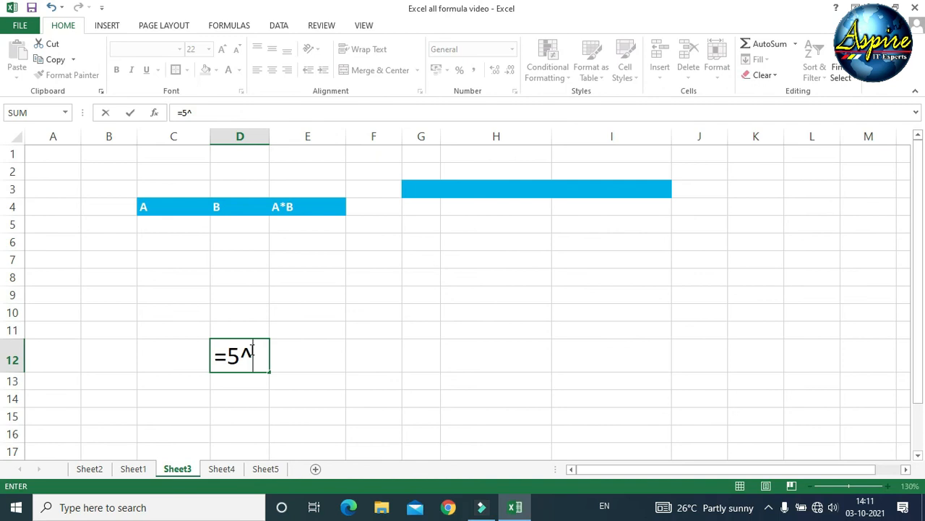
type("2")
key("Return")
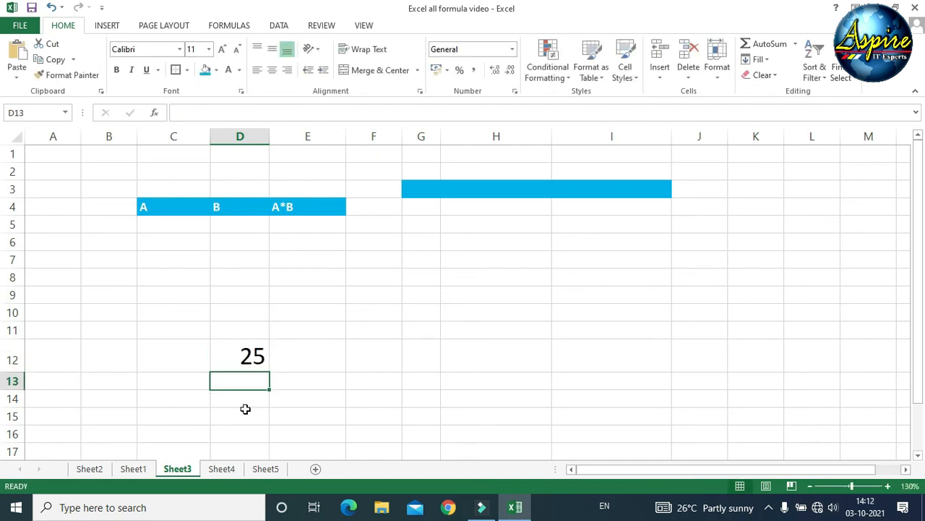